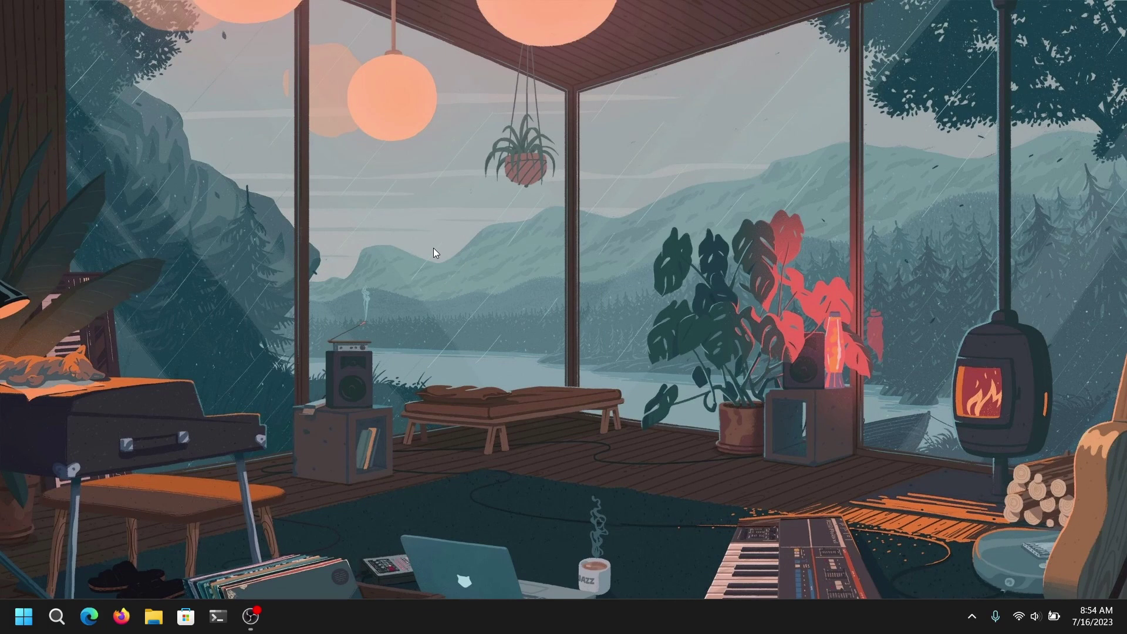
- Turn on Virtual Machine Platform via 'turn windows features on or off' and restart now
click(56, 616)
text(turn windows features on or off)
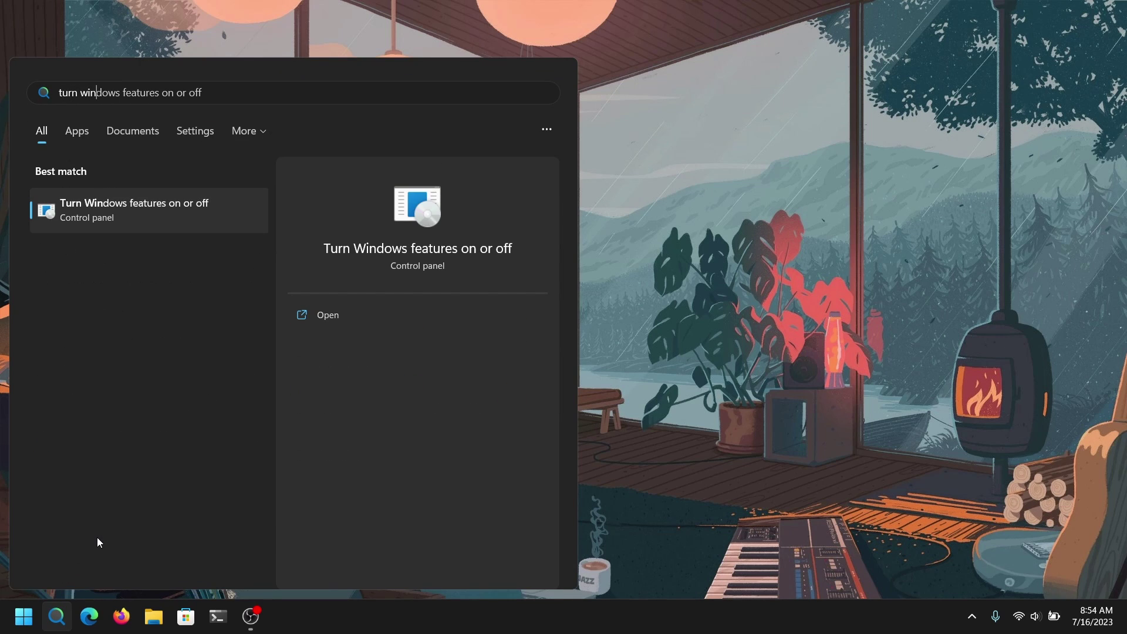
key(Return)
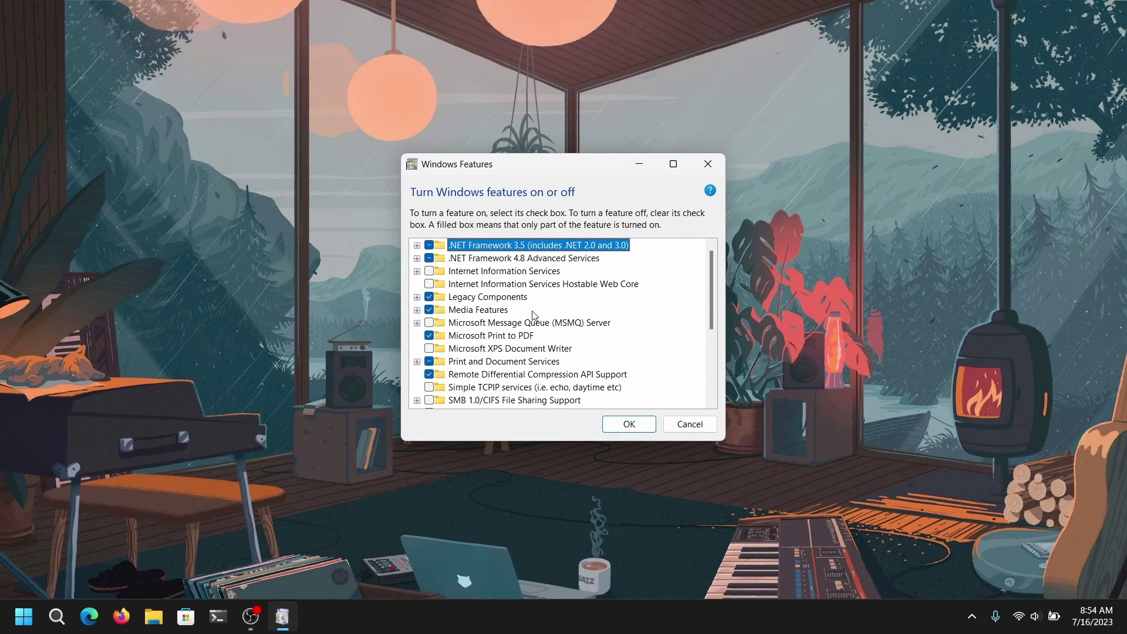
scroll(534, 316, down, 4)
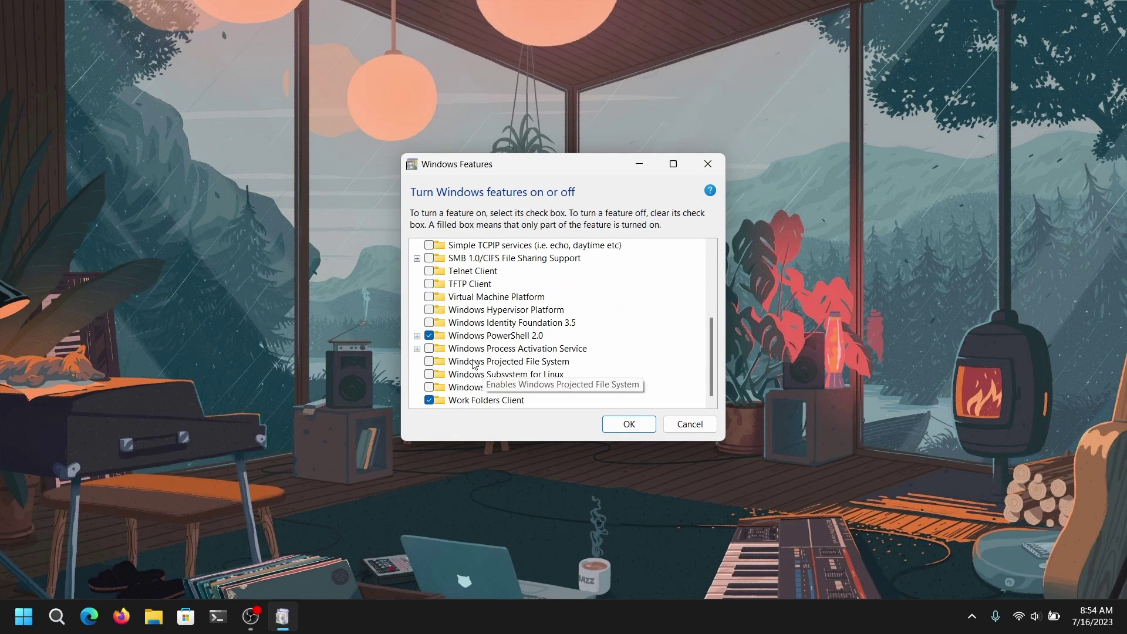
click(429, 297)
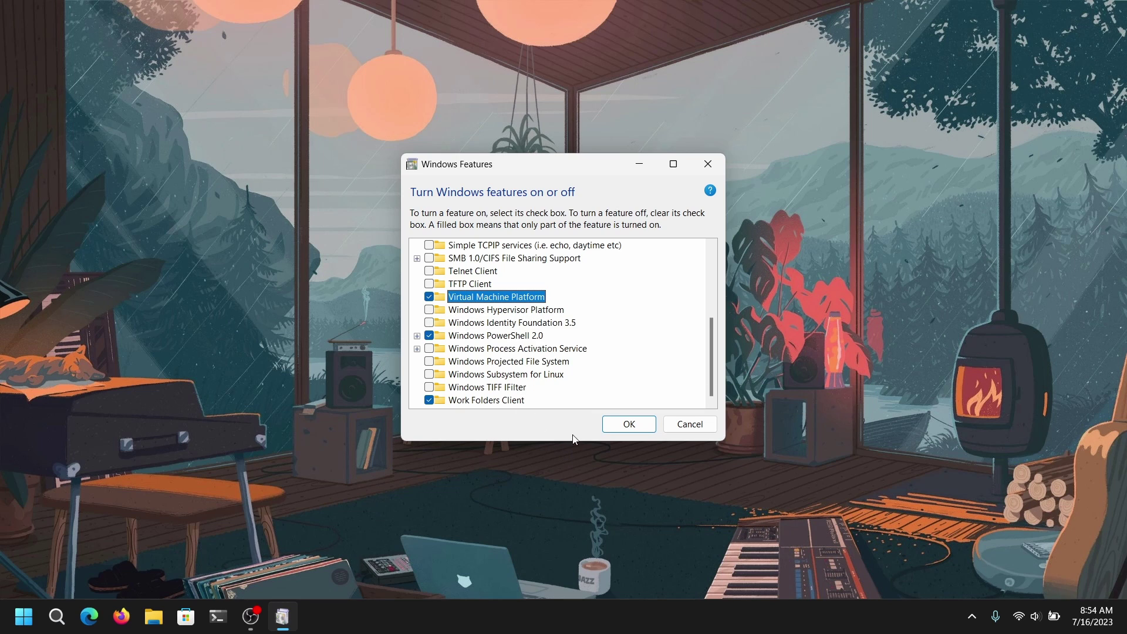
click(644, 430)
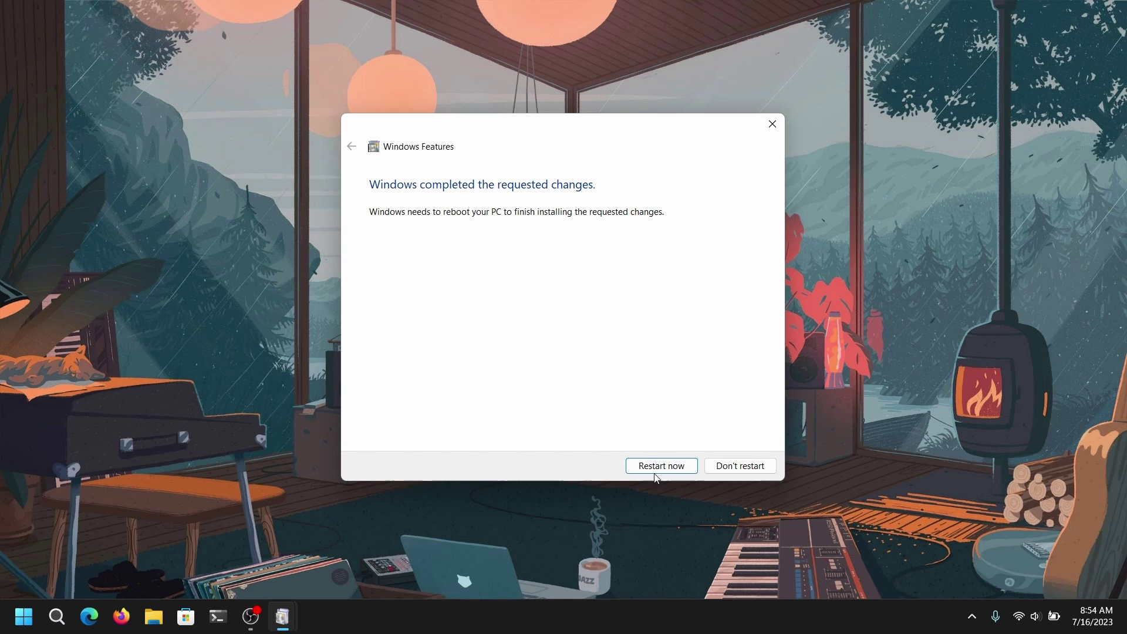
click(668, 468)
right_click(619, 626)
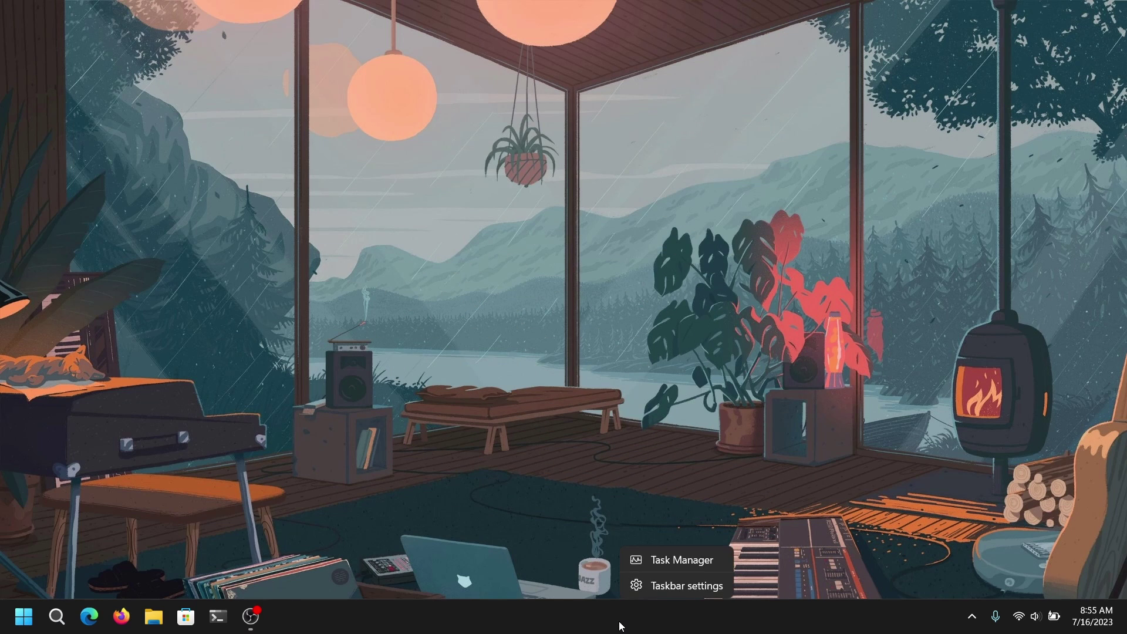
click(679, 560)
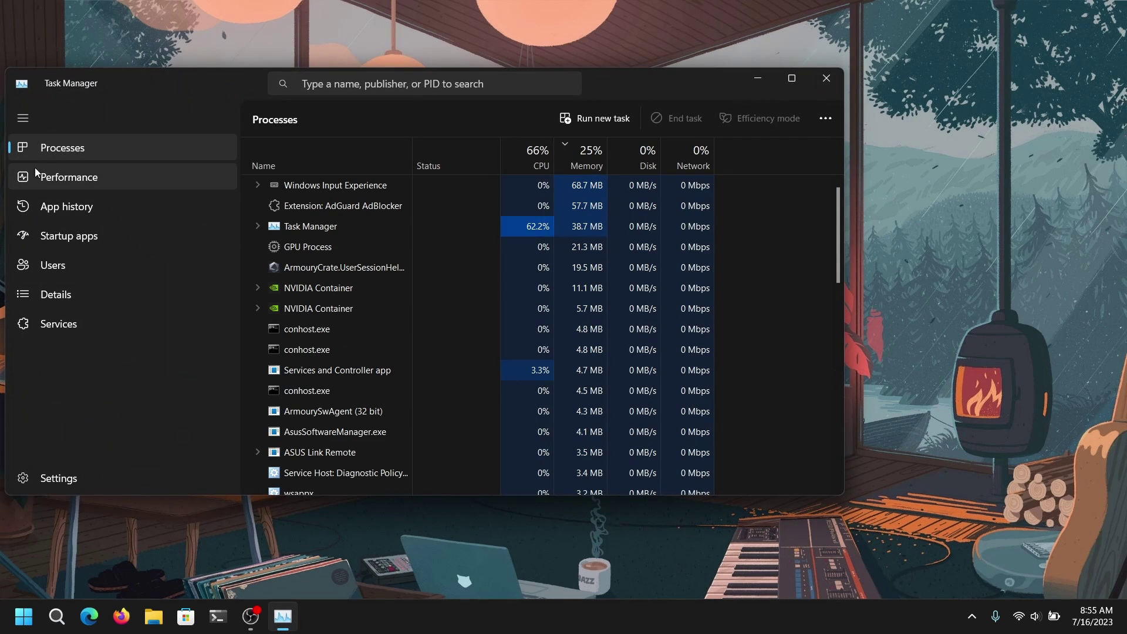
click(61, 176)
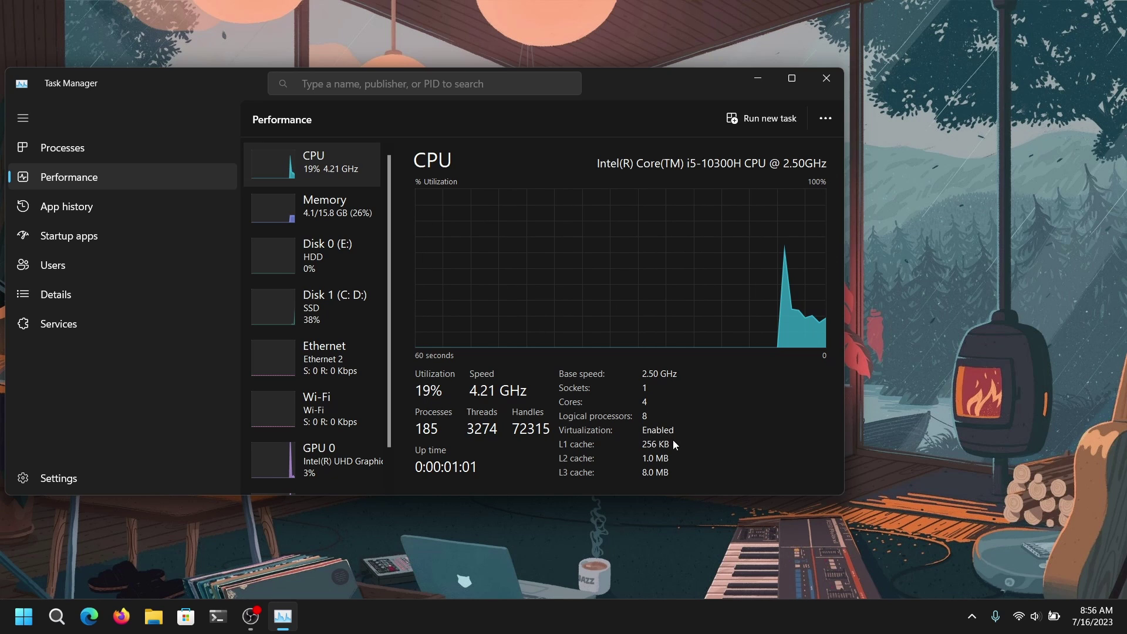
drag(660, 83, 737, 60)
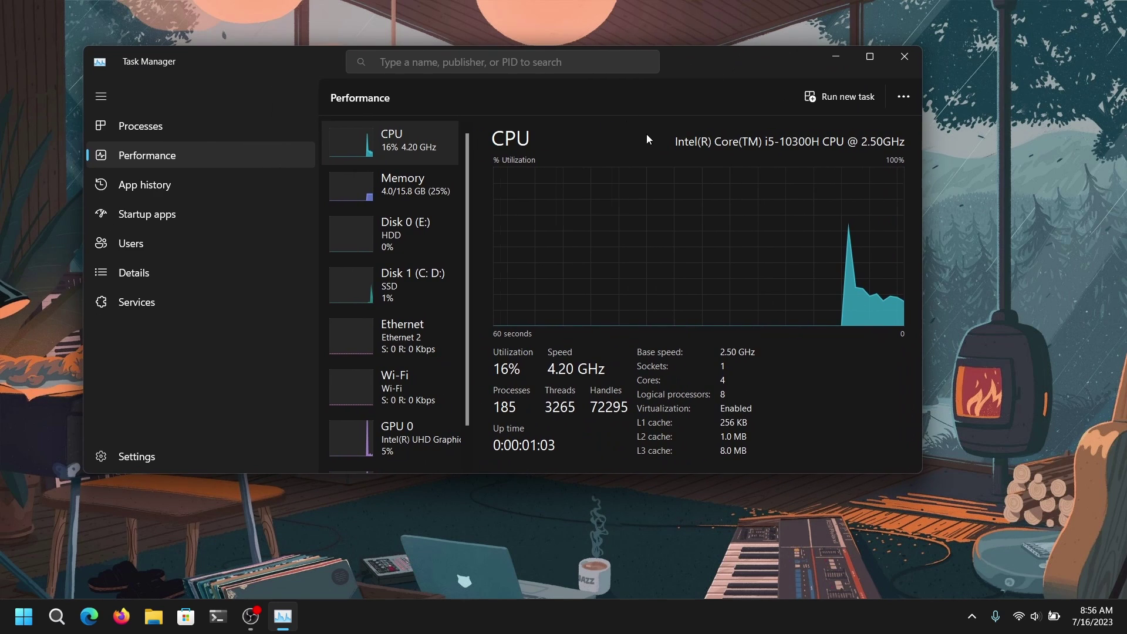
click(902, 53)
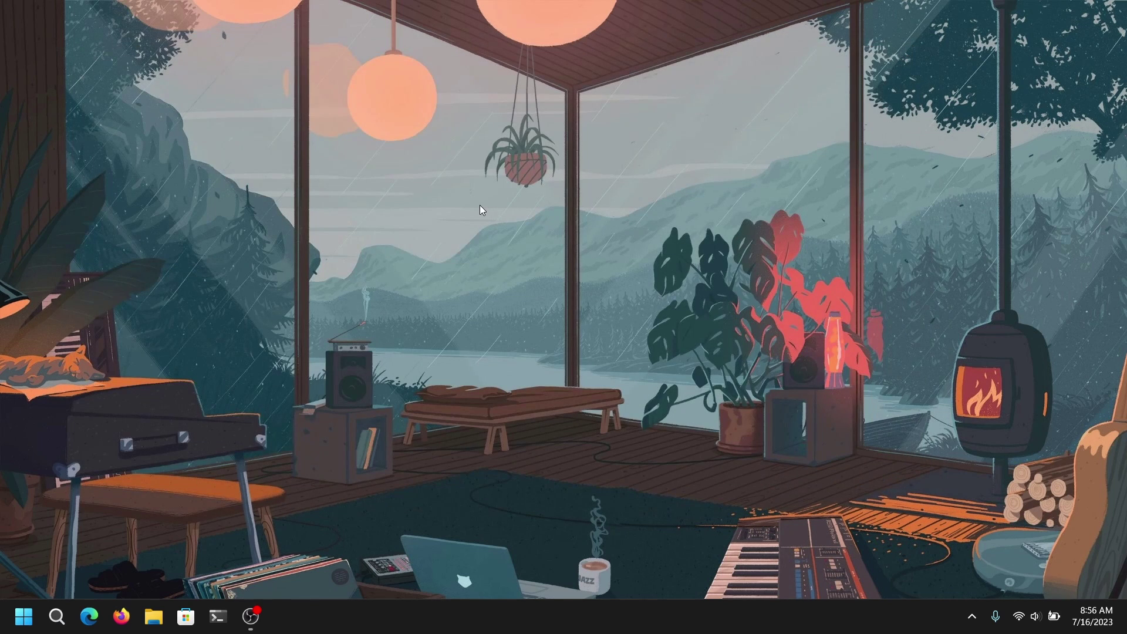
- Open the WindowsSubsystemForAndroid msixbundle from the Downloads folder in File Explorer
click(153, 616)
click(76, 212)
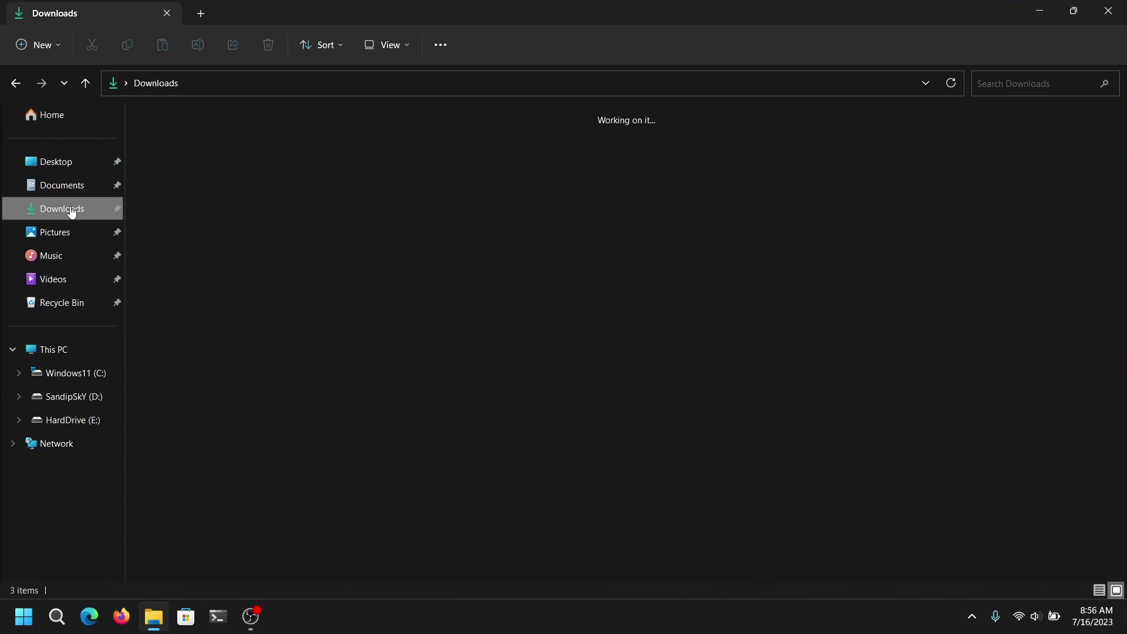
click(167, 320)
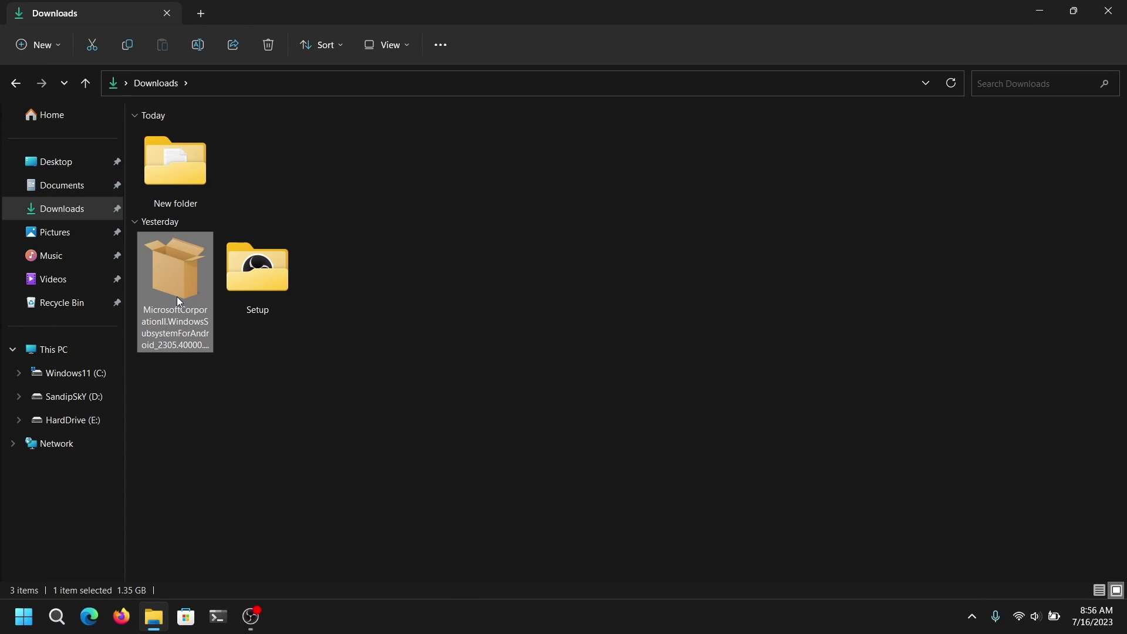
double_click(178, 297)
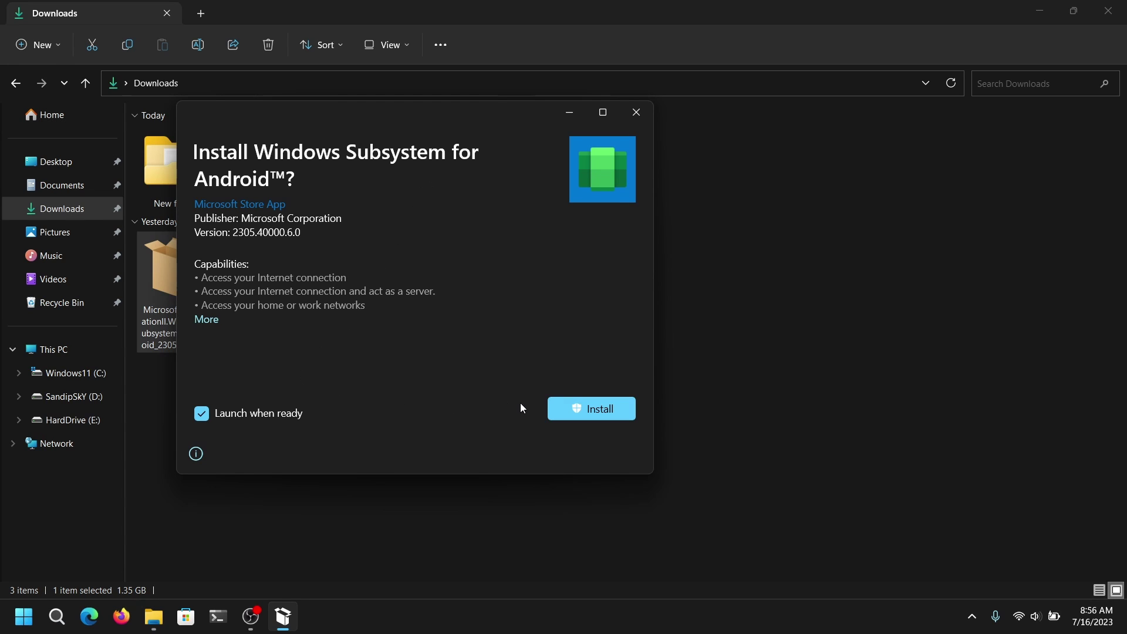
- Install Windows Subsystem for Android and switch Developer mode on in its Advanced settings
click(572, 405)
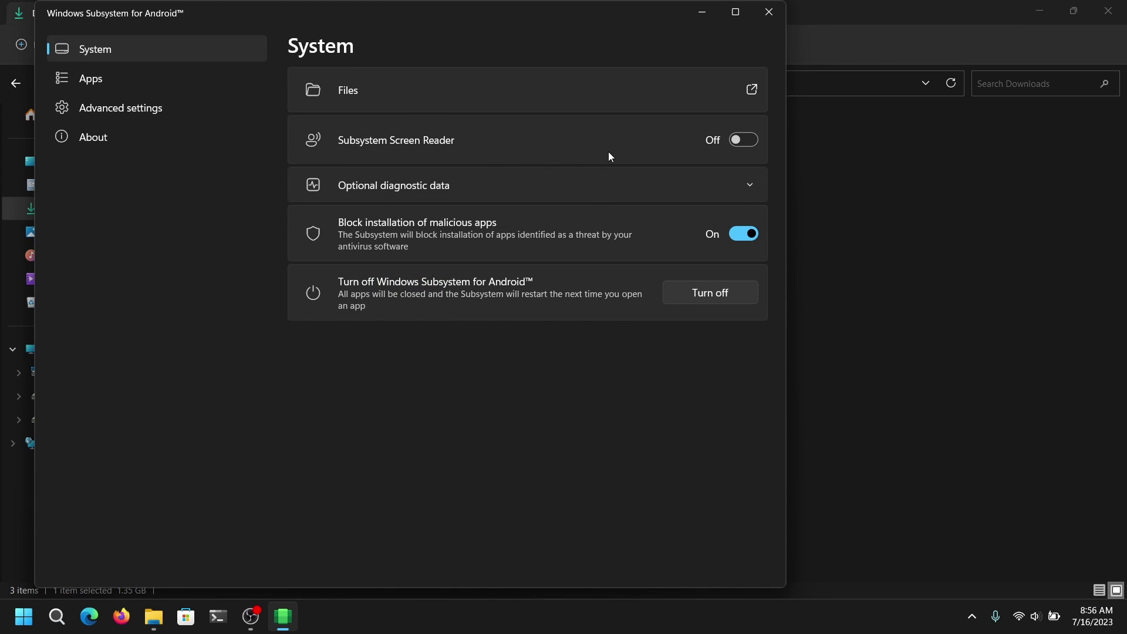
click(123, 112)
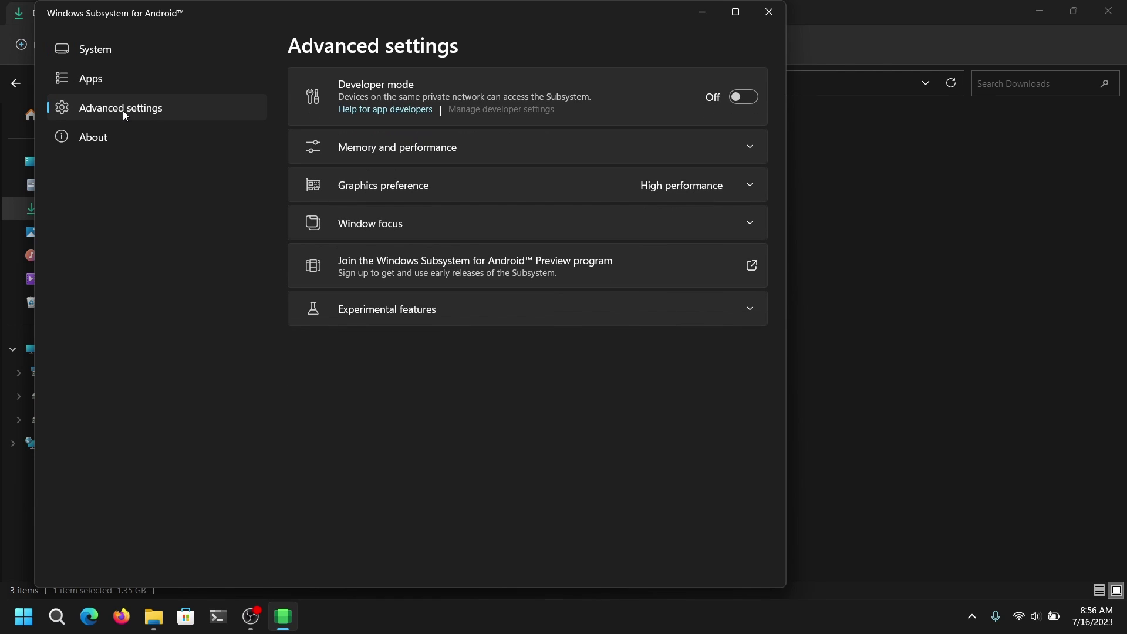
click(738, 97)
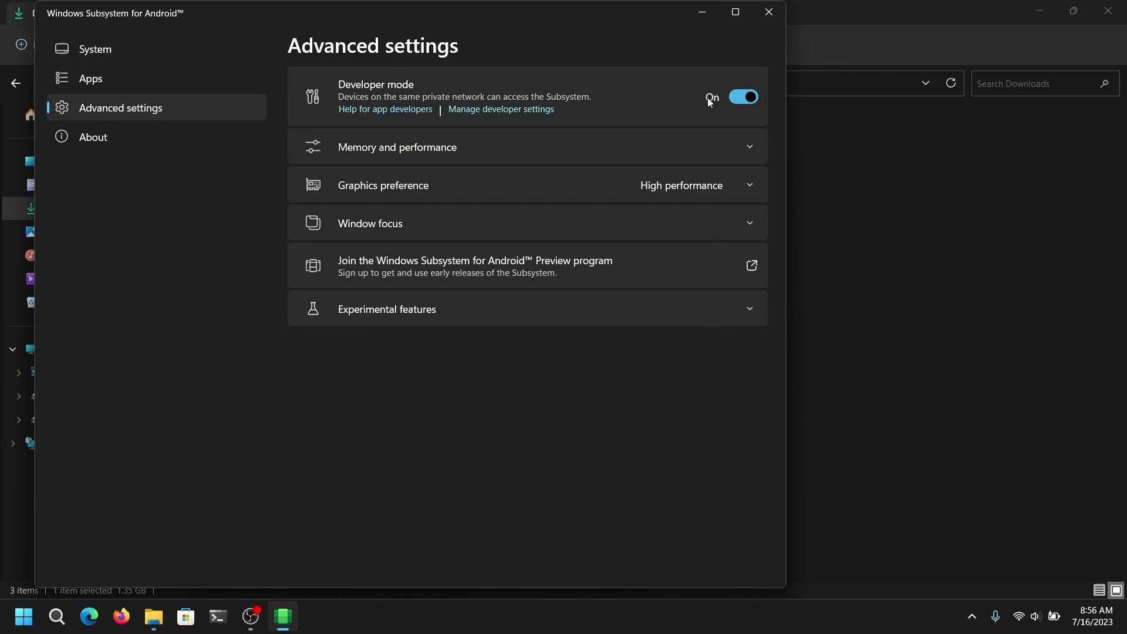
click(159, 47)
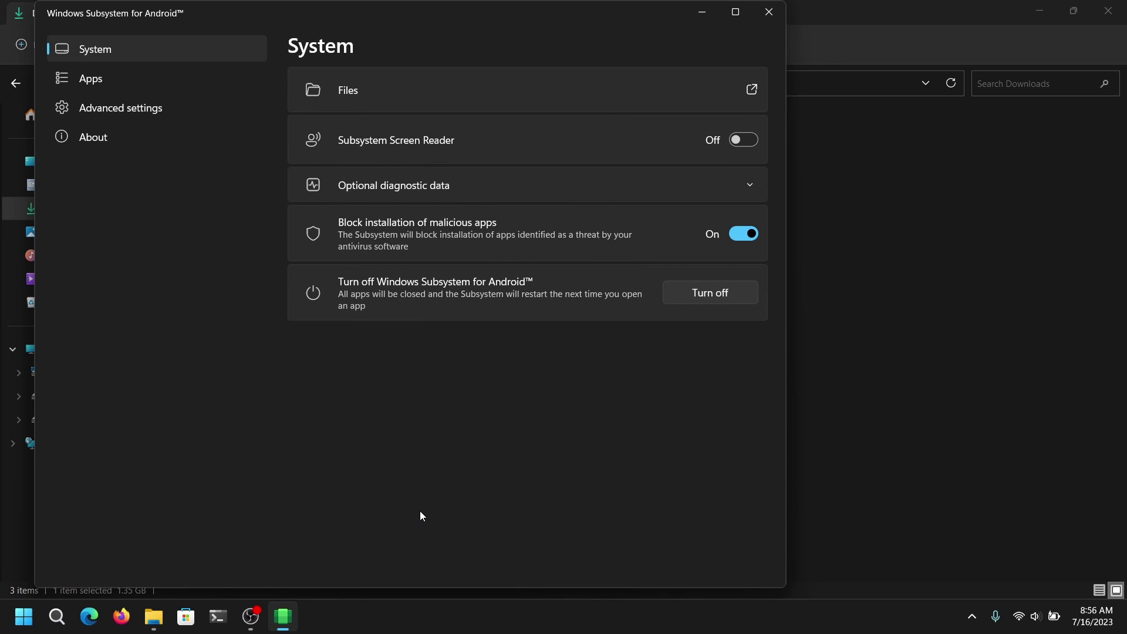
click(187, 616)
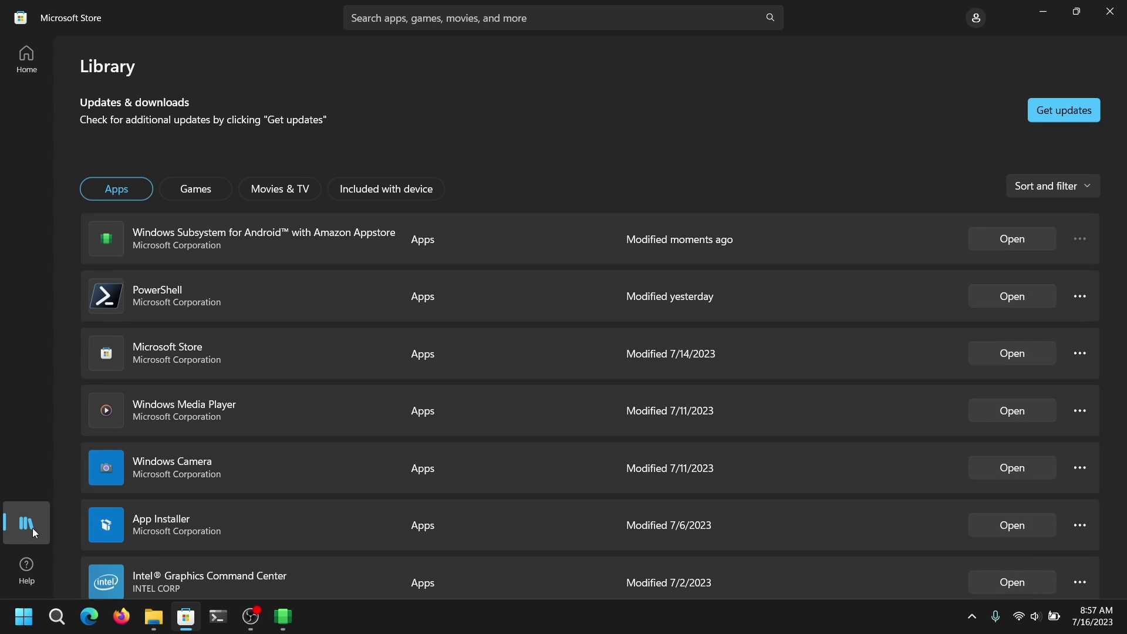
- Get updates for all Library apps, then close Microsoft Store and File Explorer
click(1070, 106)
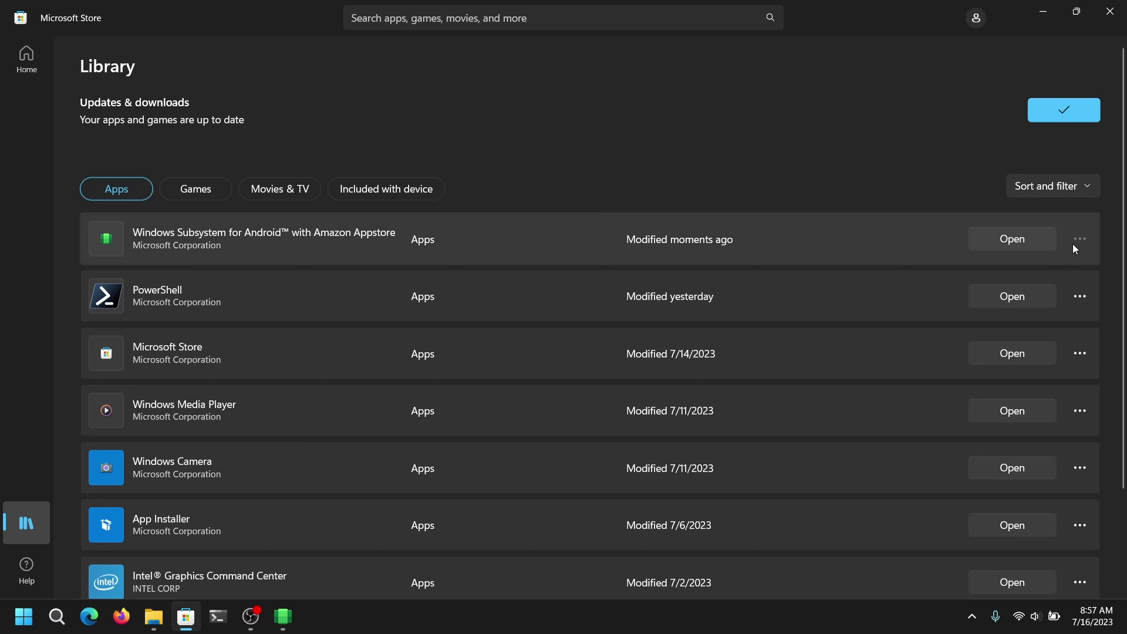
click(1110, 12)
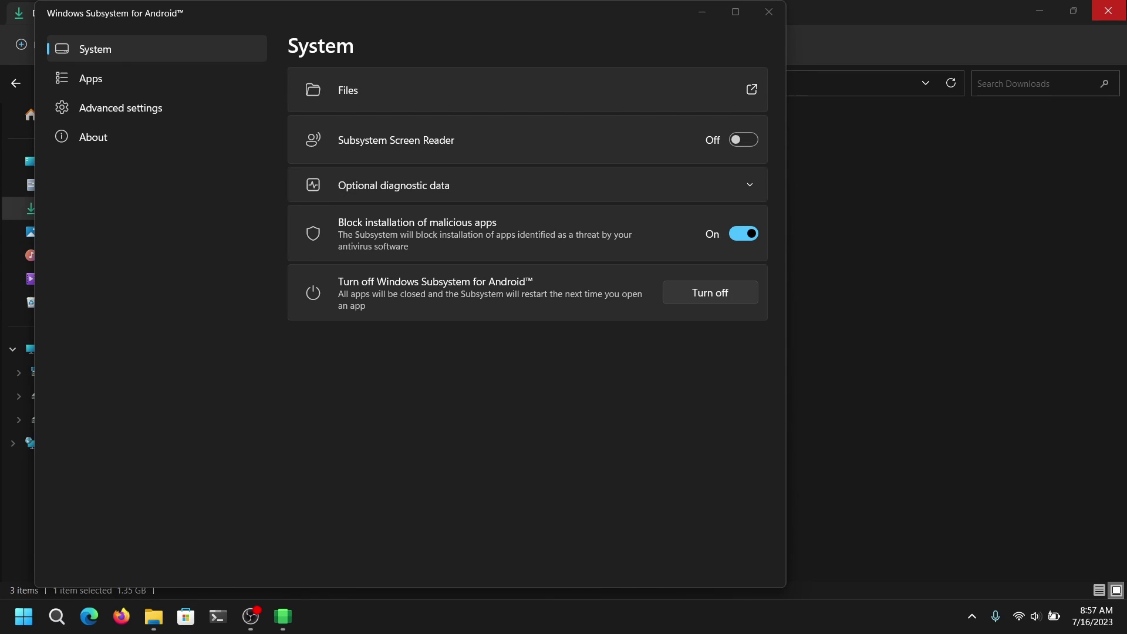
click(1108, 11)
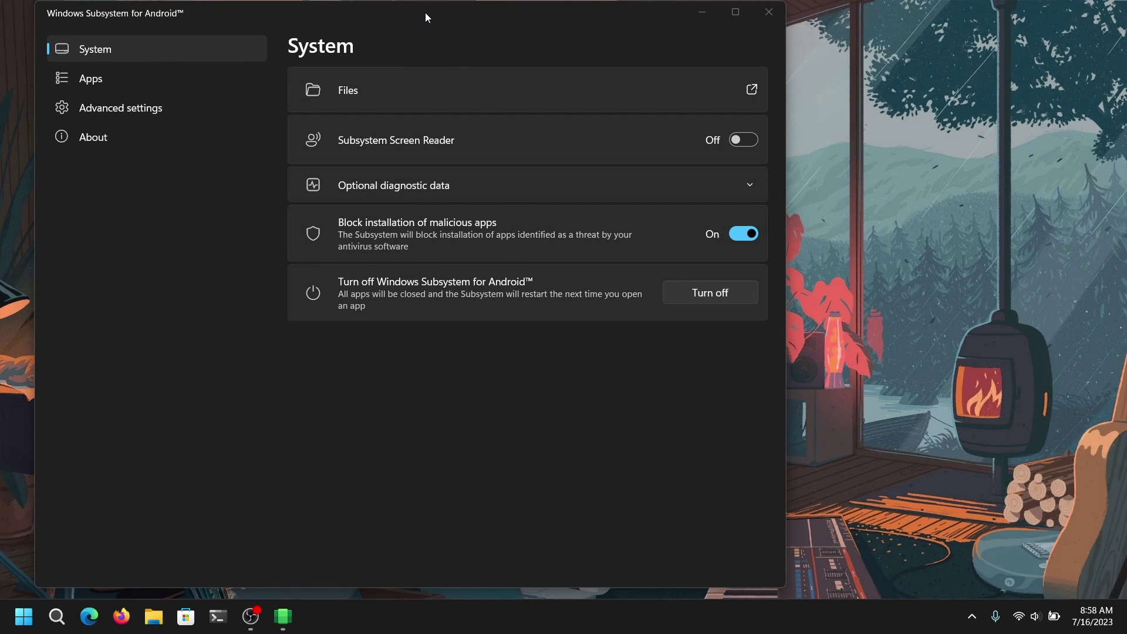
drag(425, 13, 459, 17)
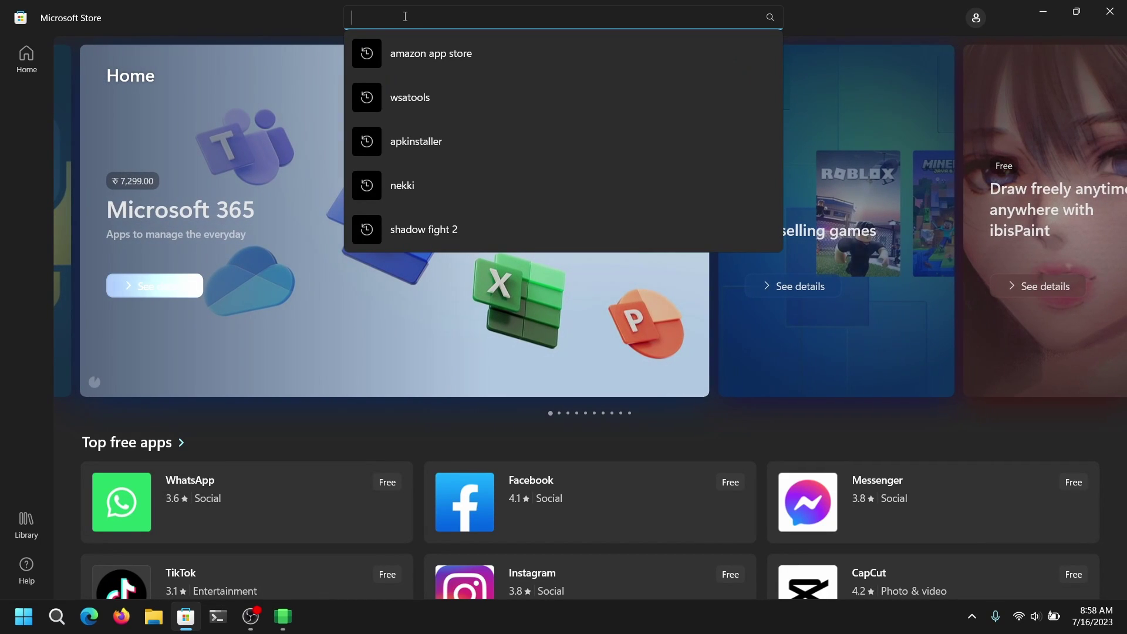
- Search the Store for 'wsatools' and get WSATools - APK installer and more
text(wsatools)
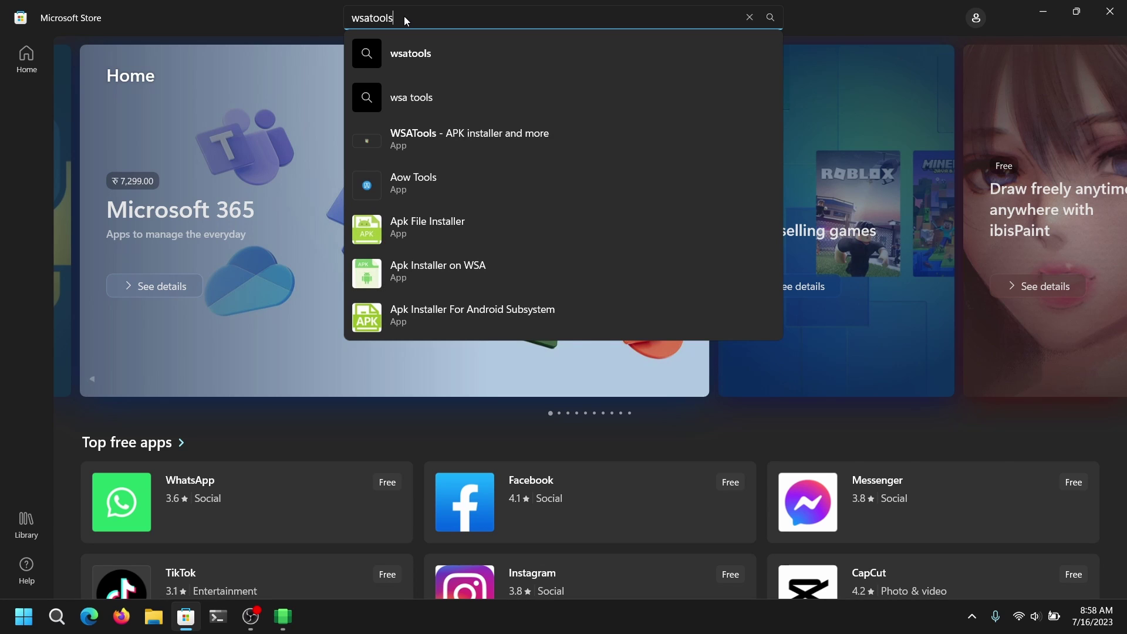
key(Return)
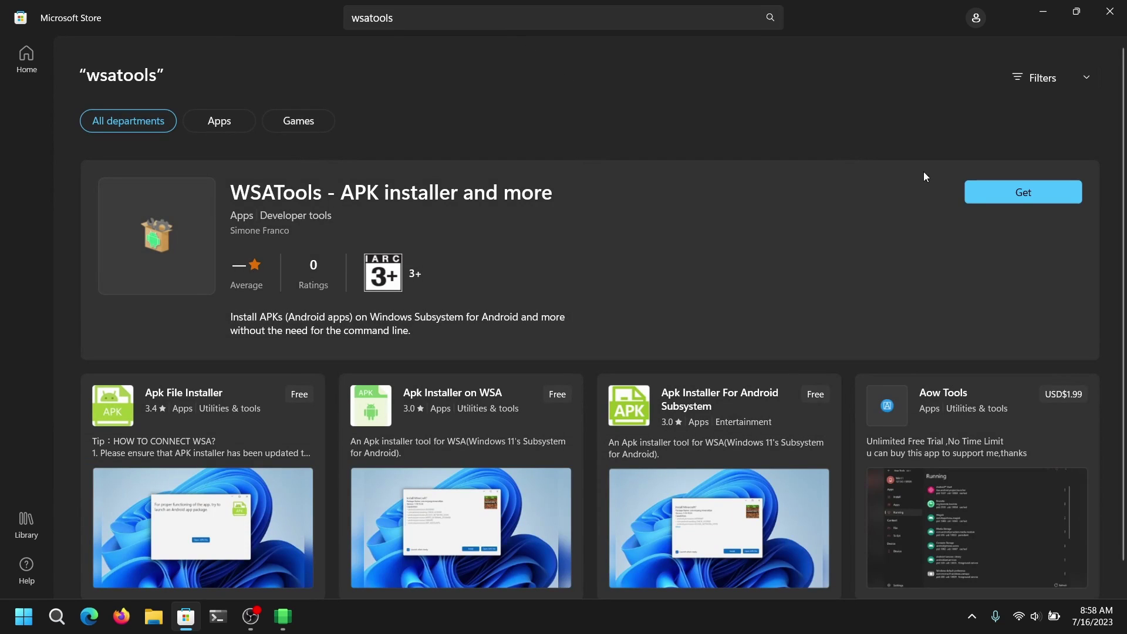
click(1010, 198)
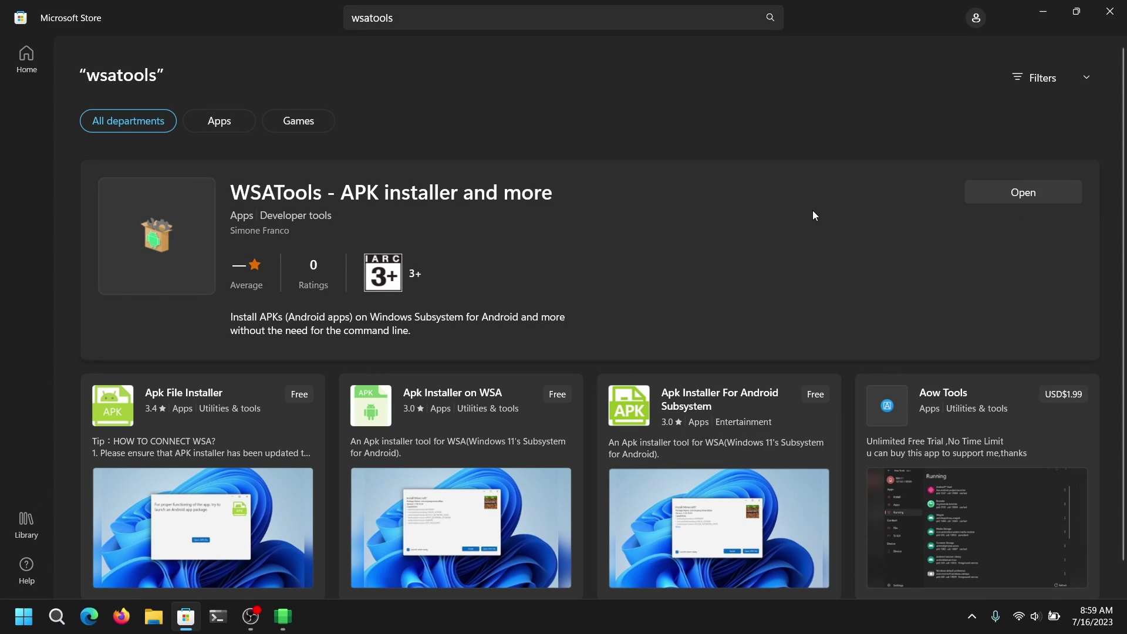
- Launch WSATools, request the missing ADB download, and browse to the Windows11 (C:) drive
click(1014, 197)
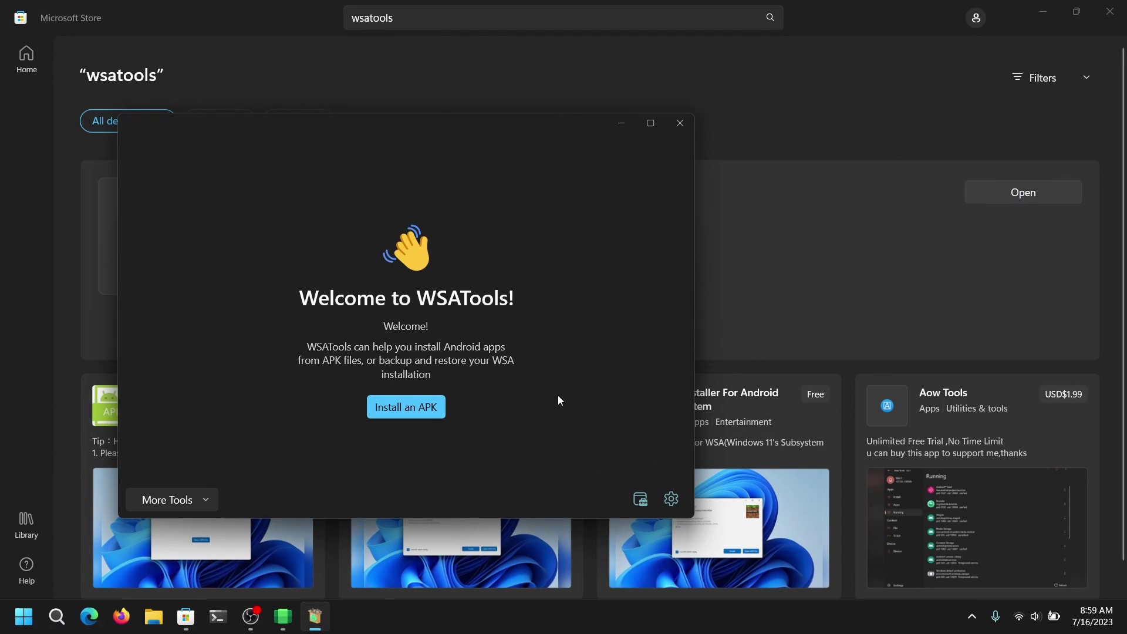
click(422, 409)
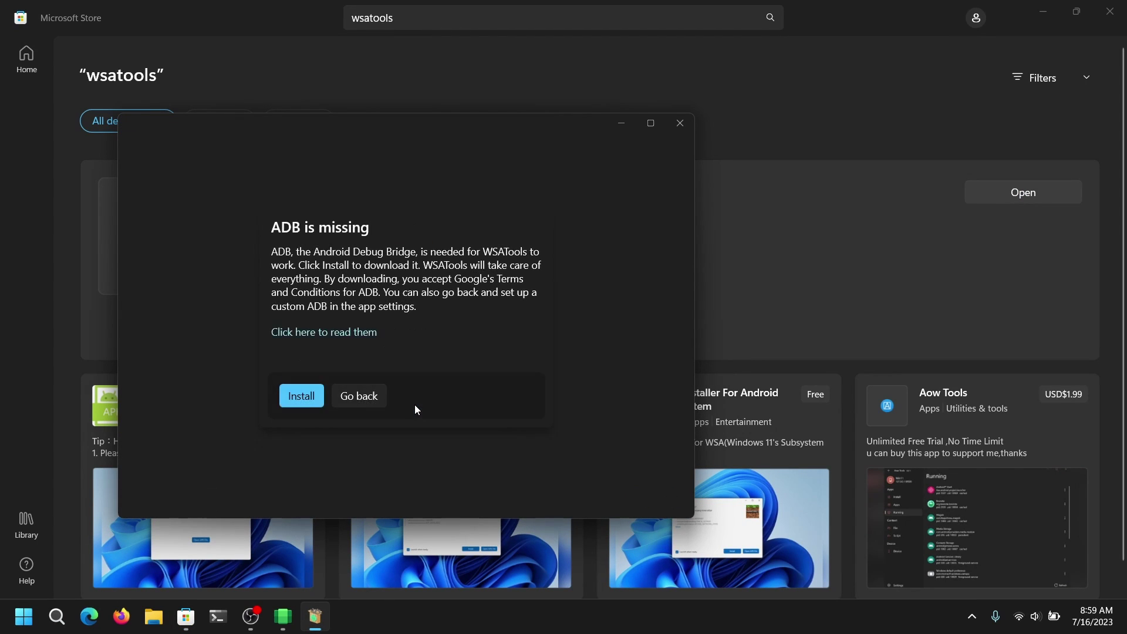
click(301, 398)
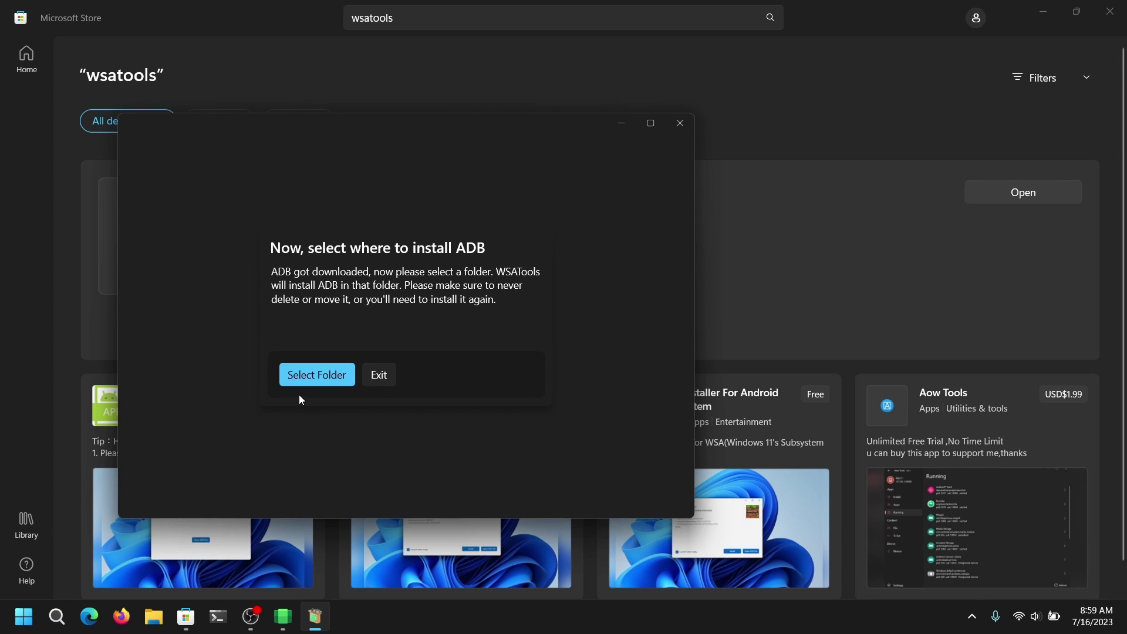
click(314, 372)
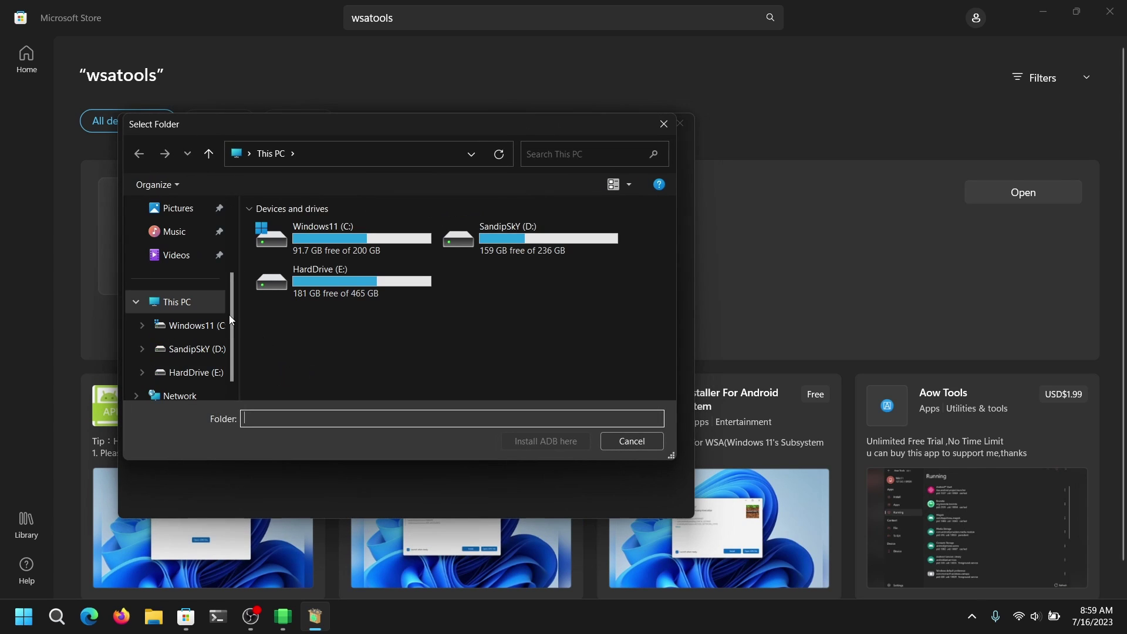
click(321, 242)
double_click(323, 247)
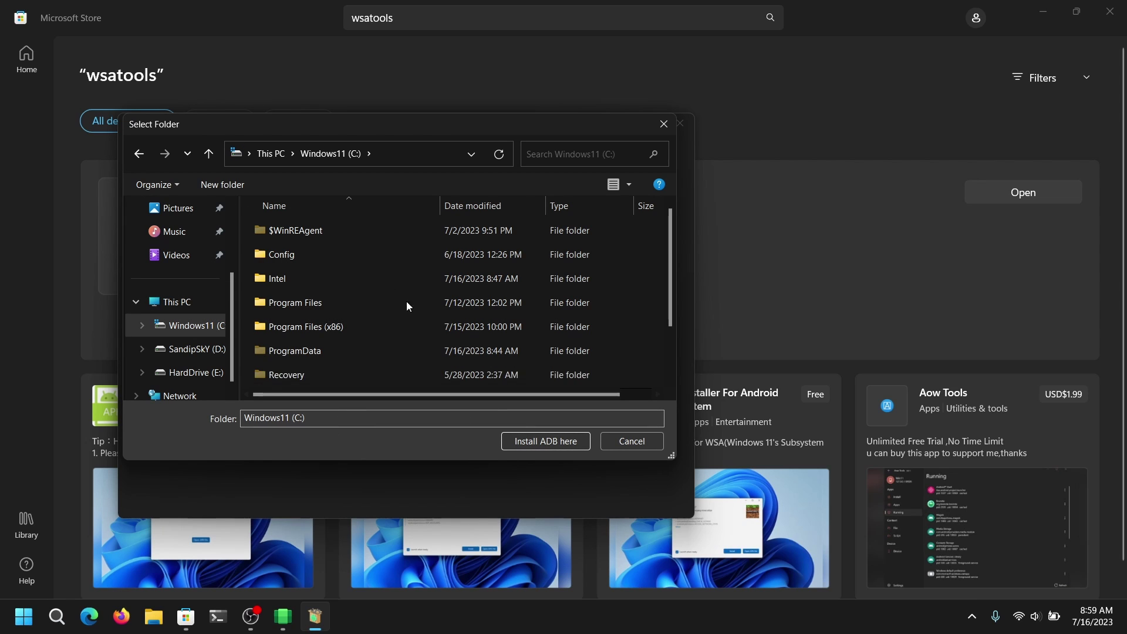
scroll(389, 287, down, 1)
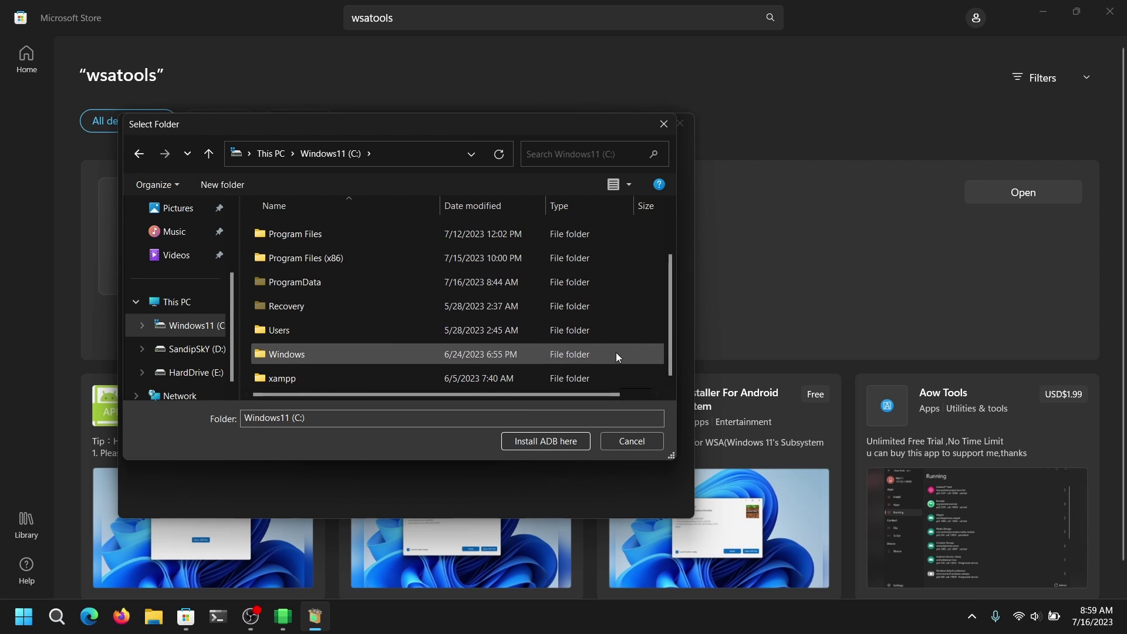
- Create a new 'adb' folder on C:, install ADB there, and cancel the APK picker
right_click(245, 294)
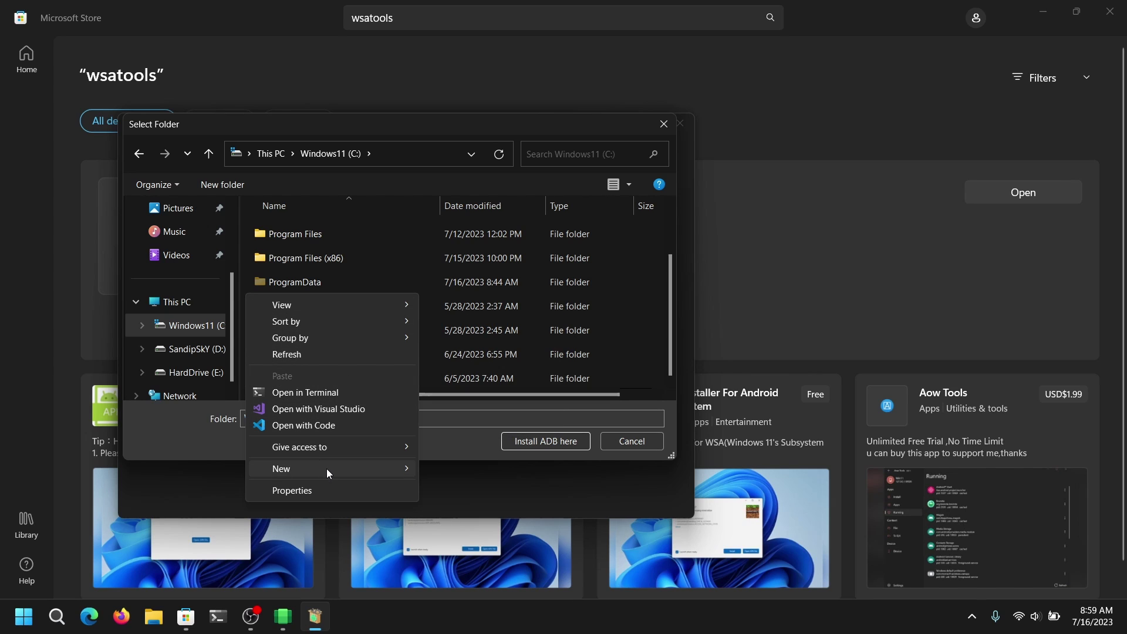
mouse_move(329, 467)
click(455, 474)
text(adb)
key(Return)
key(Return)
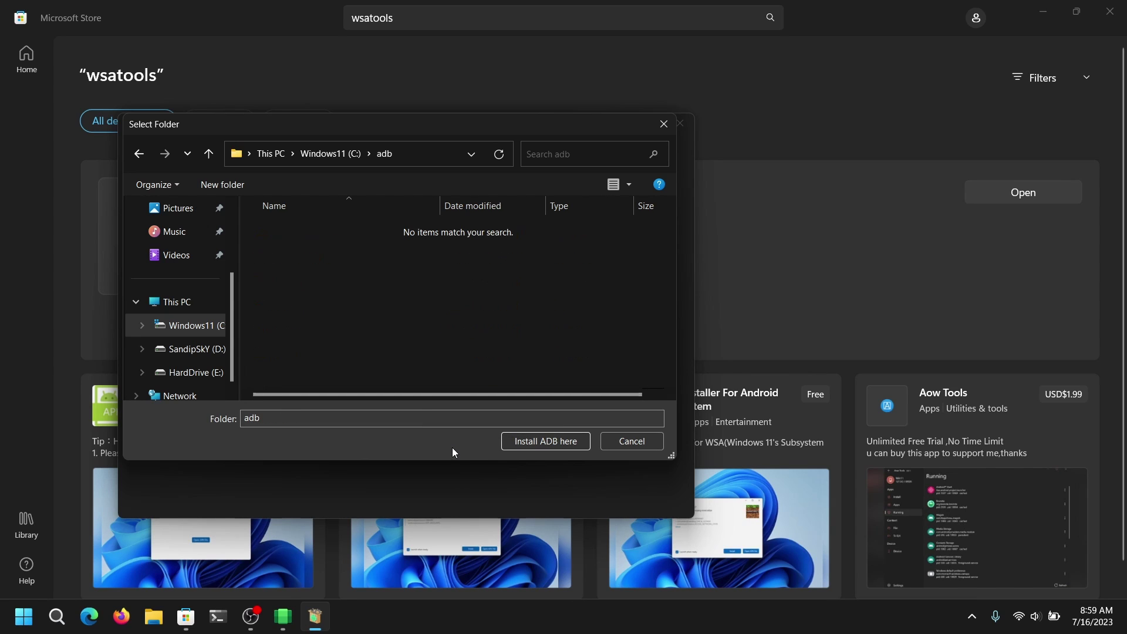
click(520, 438)
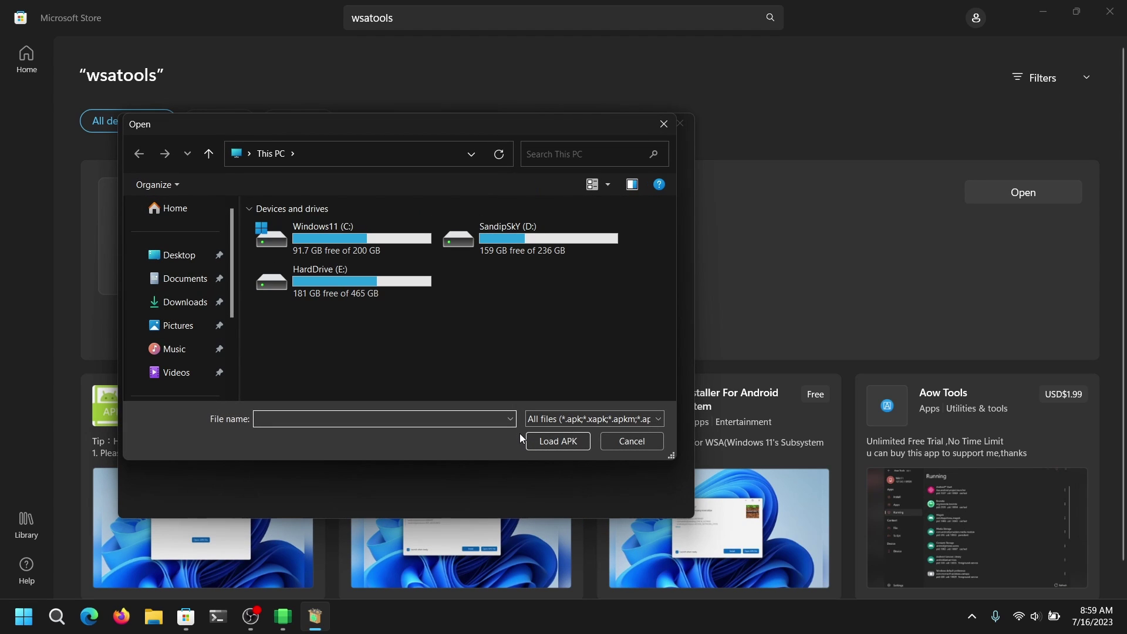
click(628, 440)
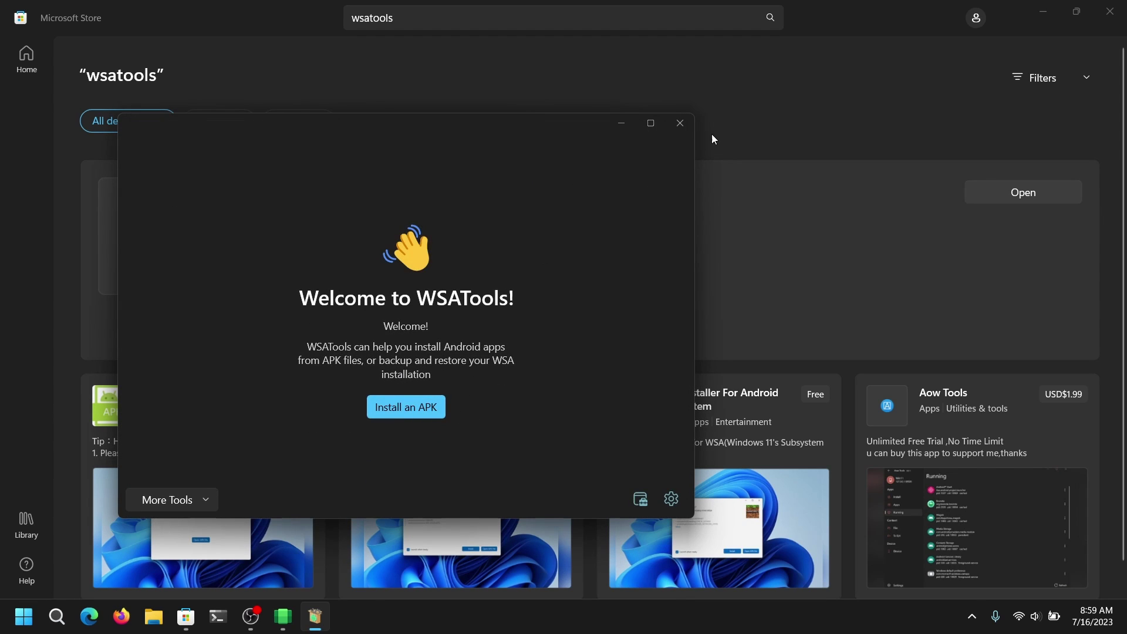
- Close WSATools and search Google in Firefox for 'messenger apk'
click(686, 120)
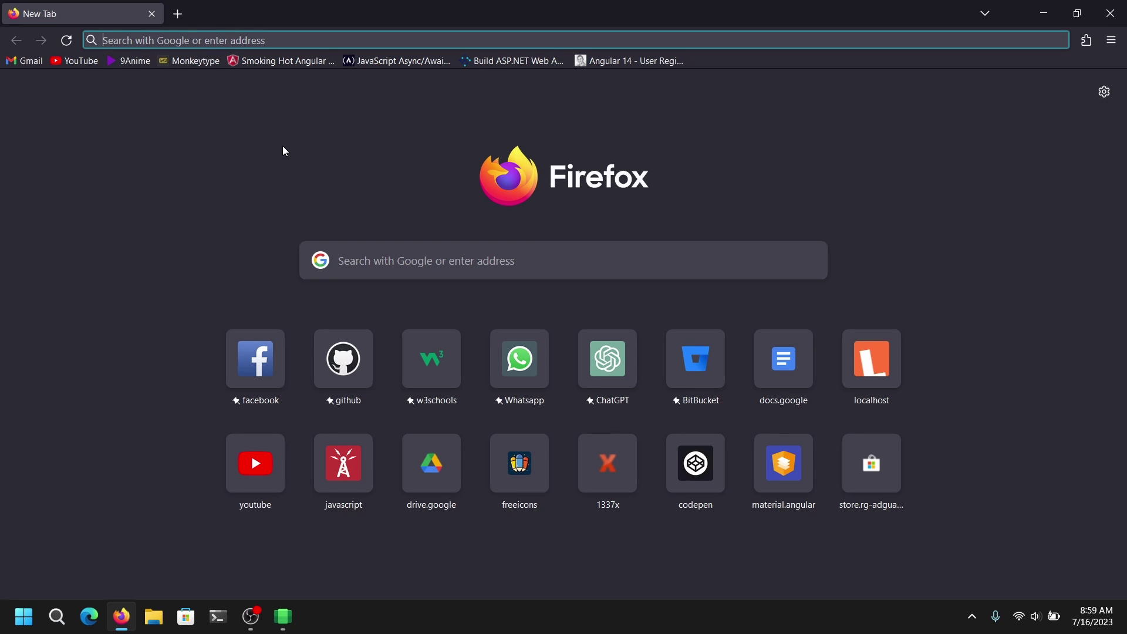
text(messenger)
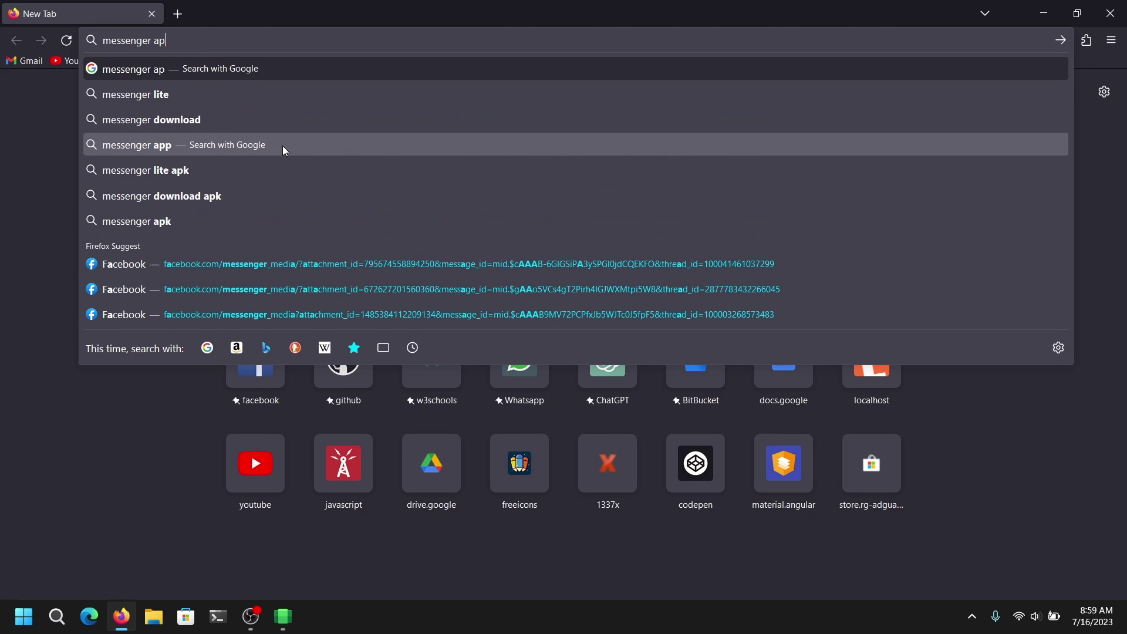
text( apl)
key(BackSpace)
text(k)
key(Return)
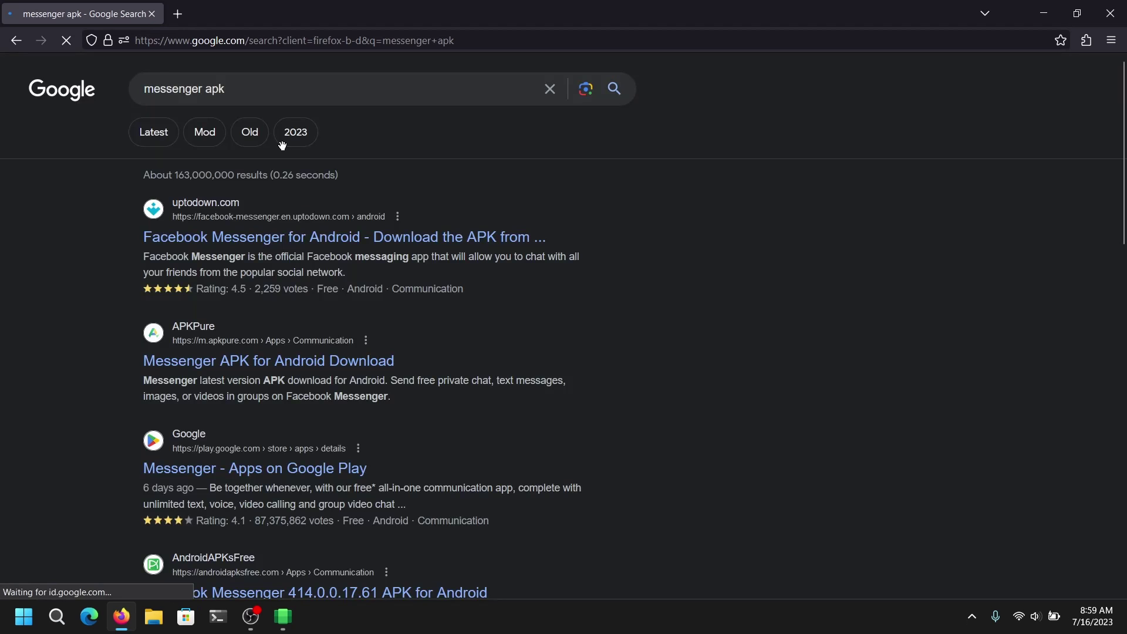
- Download facebook-messenger-418-0-0-1-71.apk (53.7 MB) from Uptodown's latest-version page
click(305, 238)
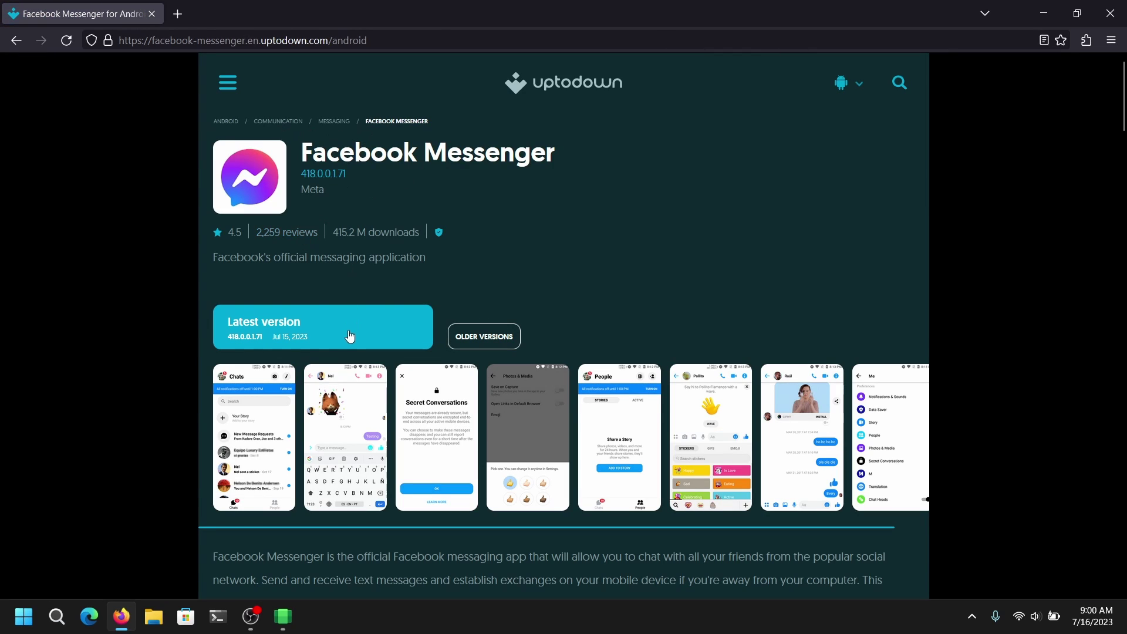
click(255, 327)
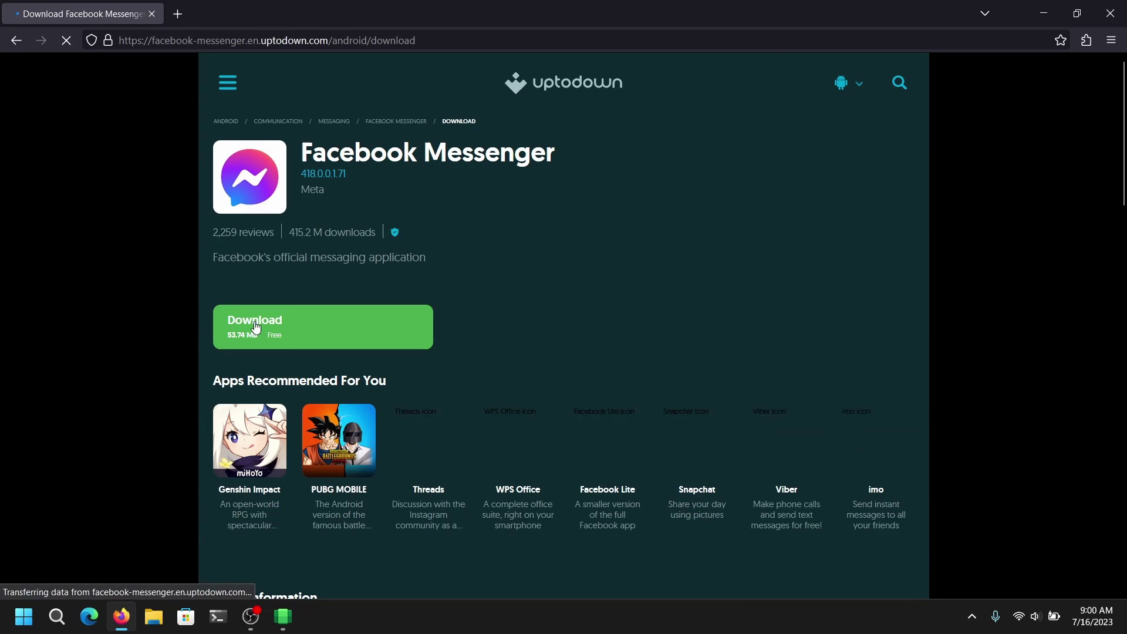
click(299, 327)
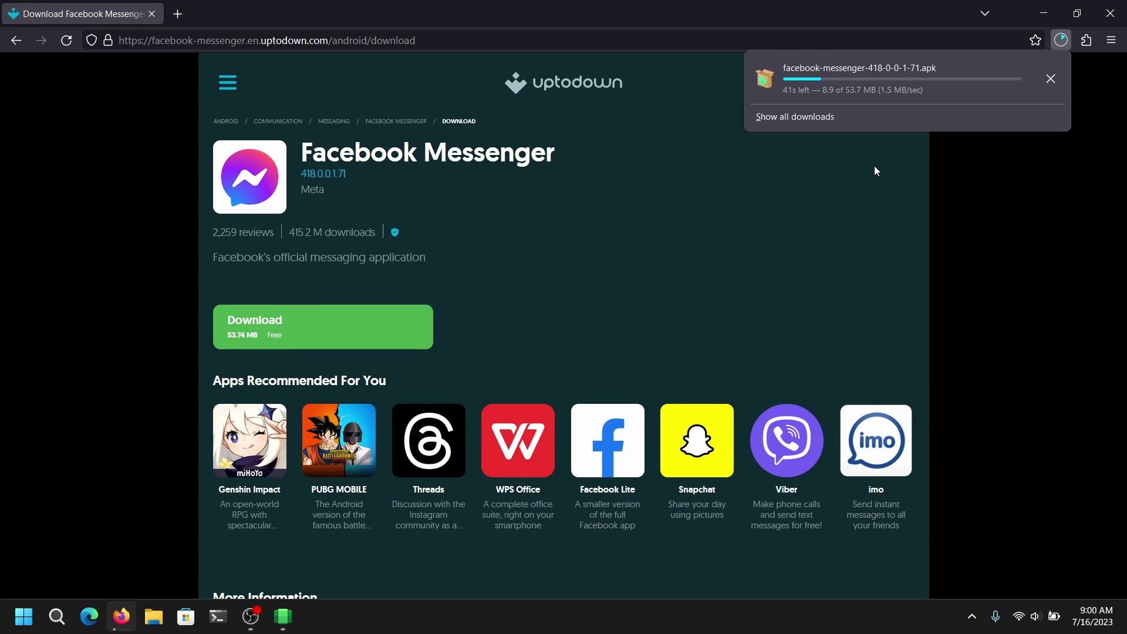
scroll(615, 283, down, 10)
scroll(615, 283, down, 6)
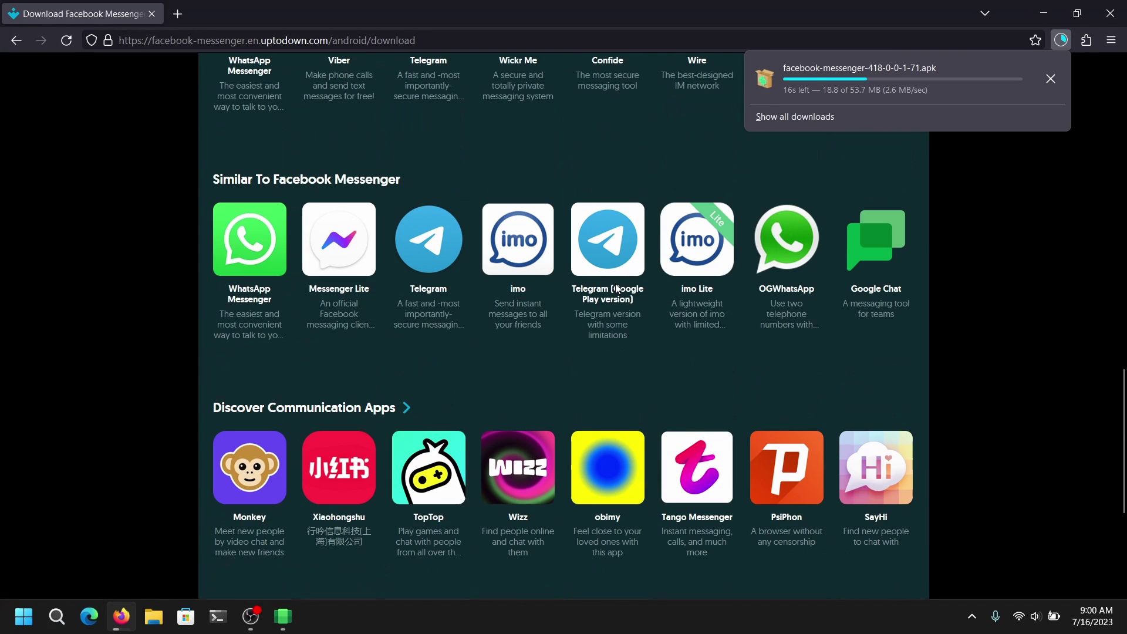
scroll(616, 221, up, 12)
scroll(616, 283, up, 6)
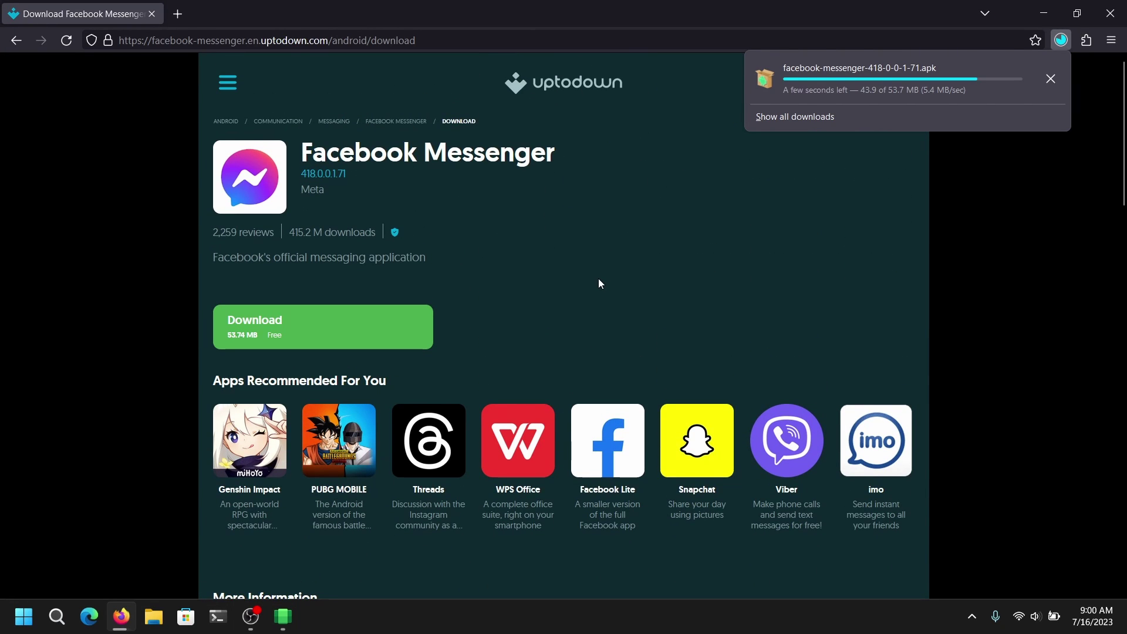
click(1002, 250)
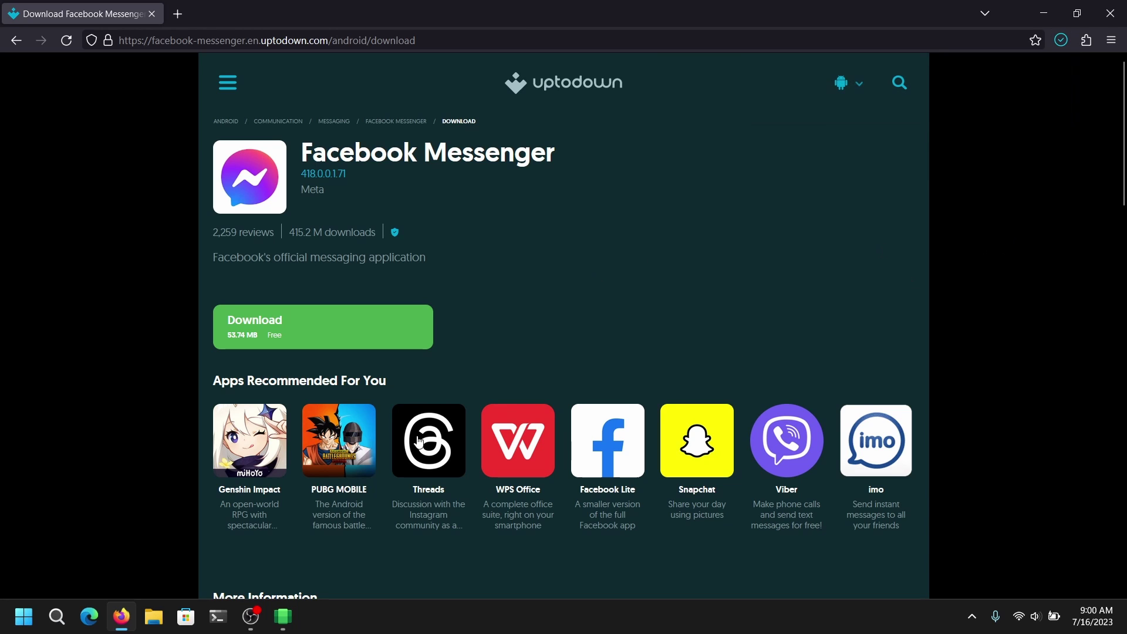
- Launch WSATools from the Start menu's All apps list
click(24, 616)
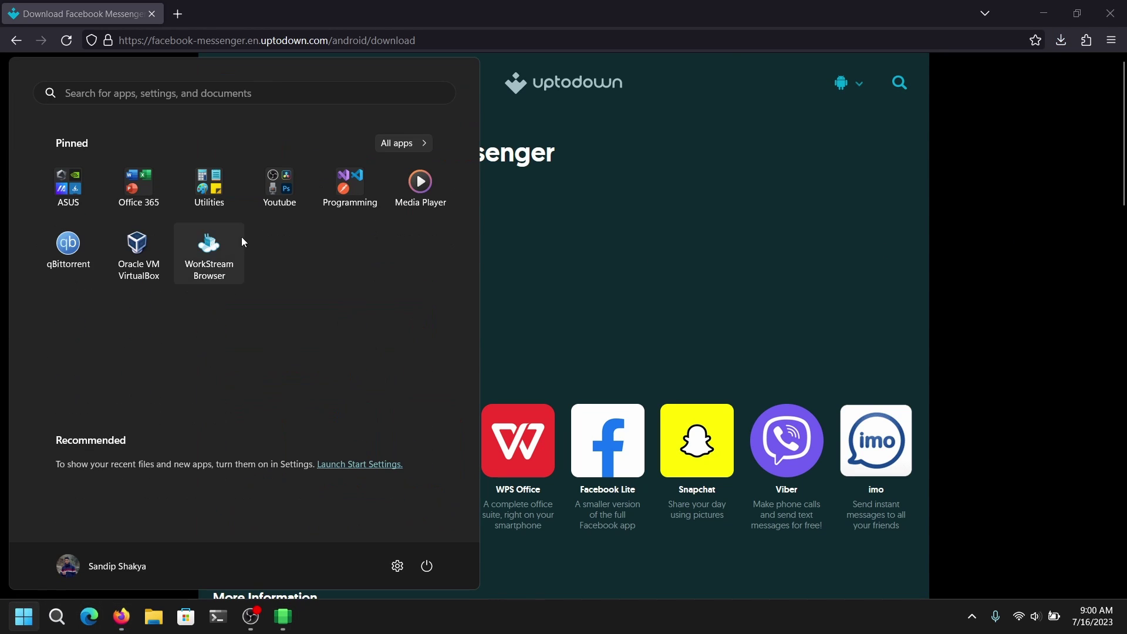
click(401, 147)
scroll(304, 343, down, 20)
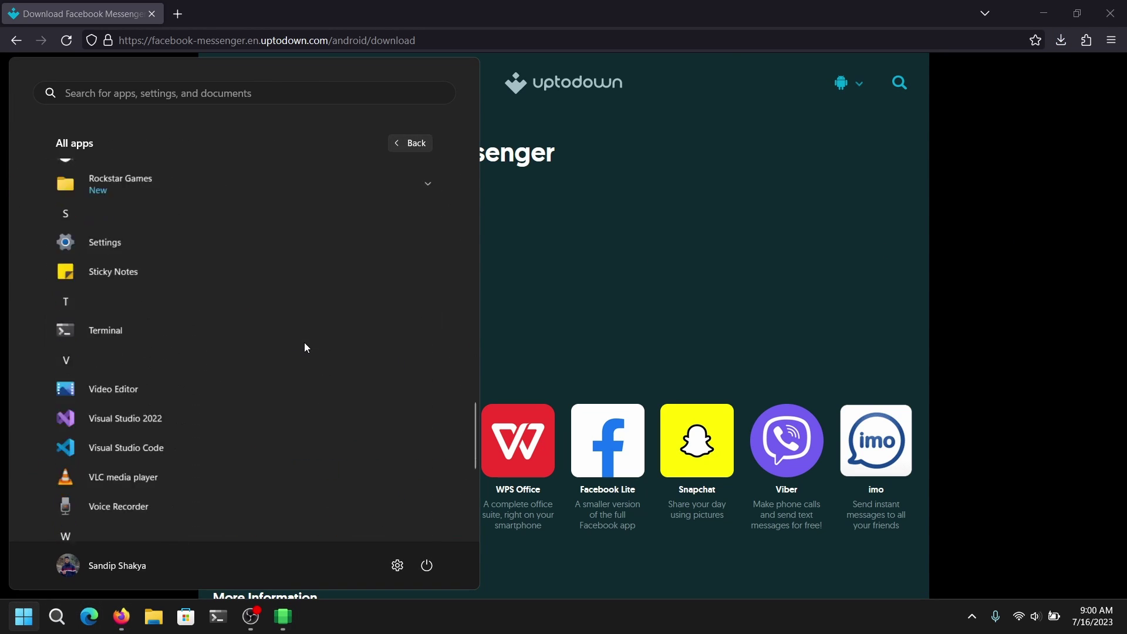
click(120, 417)
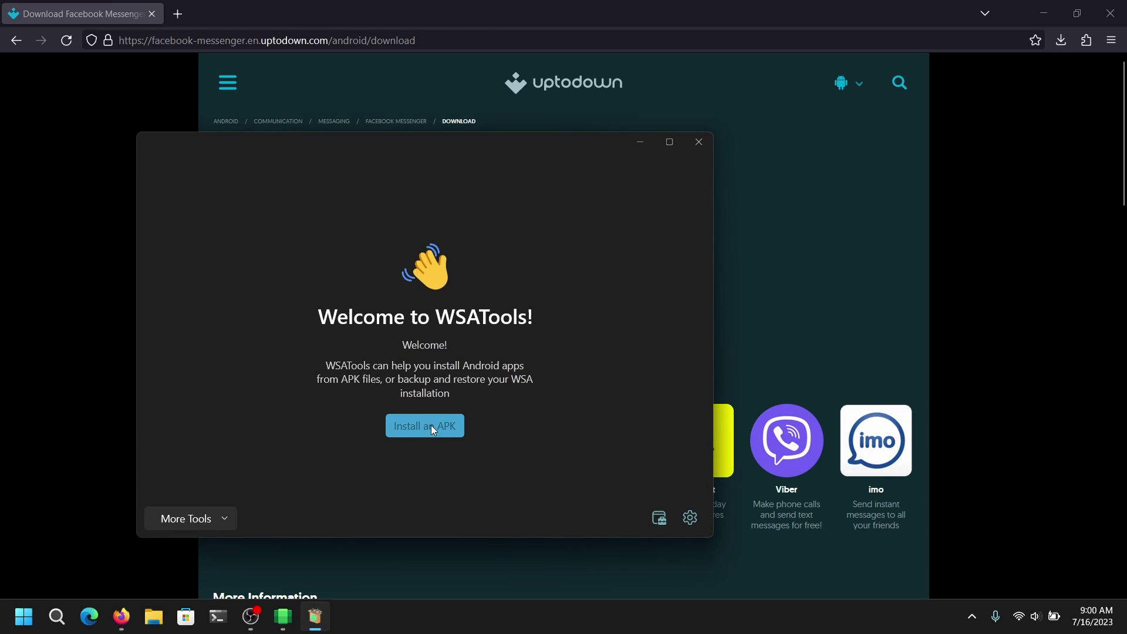
- Load the Messenger APK from Downloads and choose Install Anyway past the warning
click(431, 428)
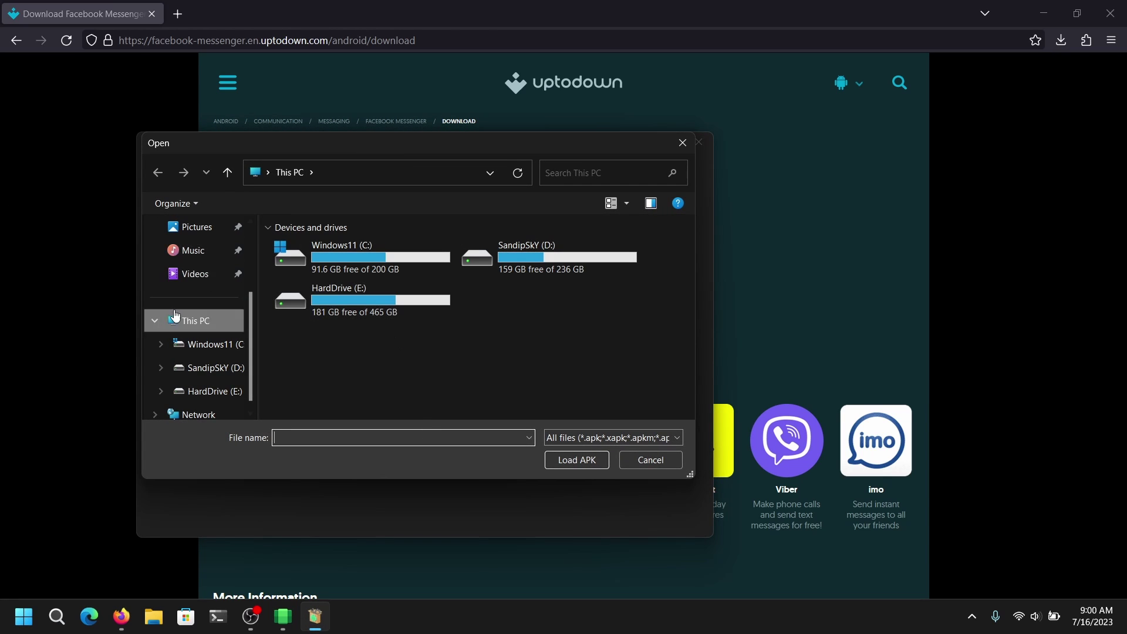
scroll(211, 299, up, 3)
click(200, 344)
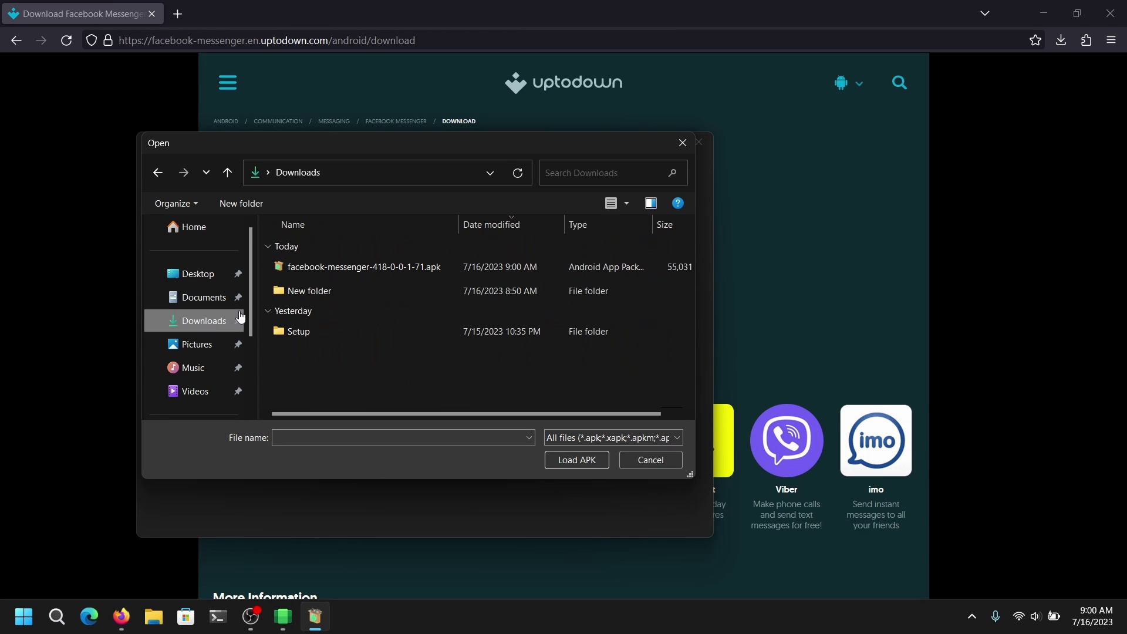
click(365, 261)
click(558, 456)
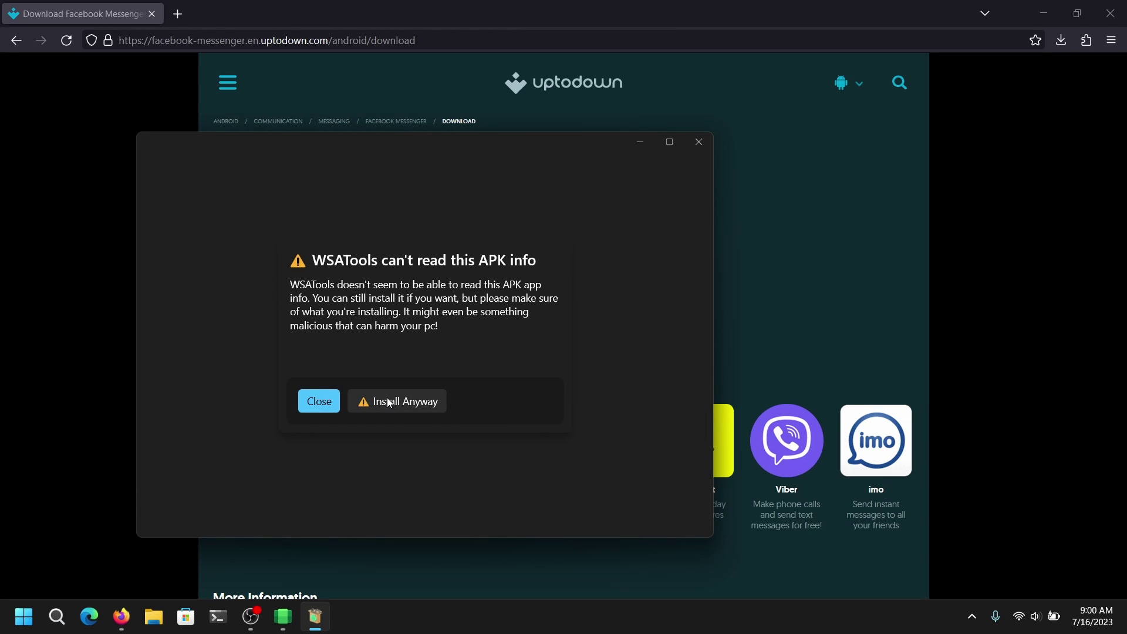
click(387, 402)
- Install the Messenger APK, skipping diagnostic data and allowing firewall access and ADB debugging
click(179, 514)
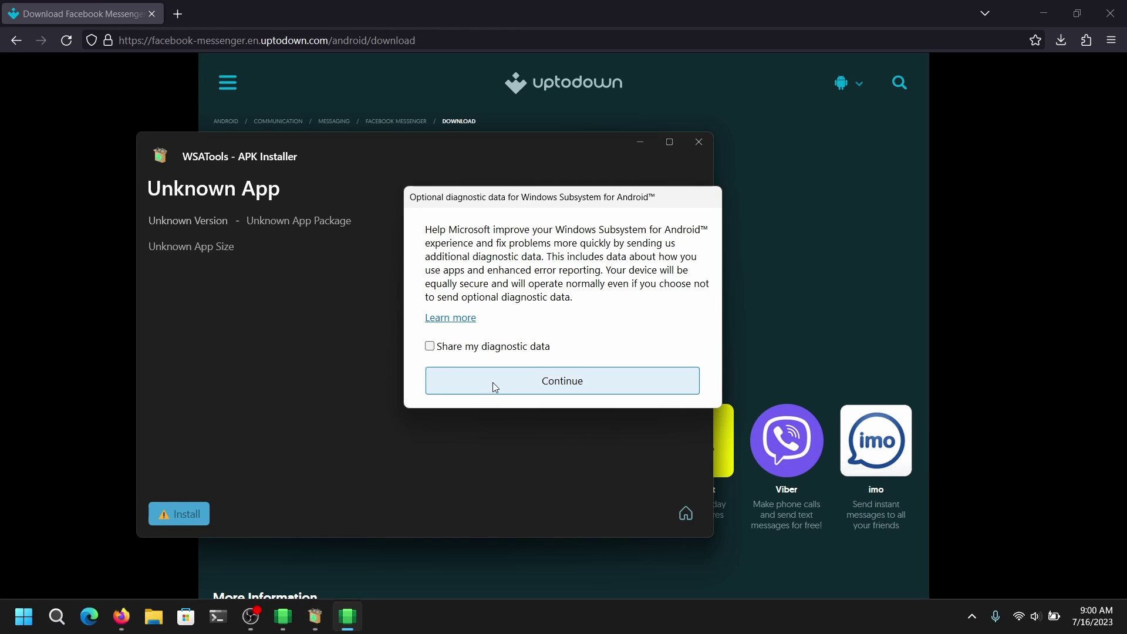
click(496, 381)
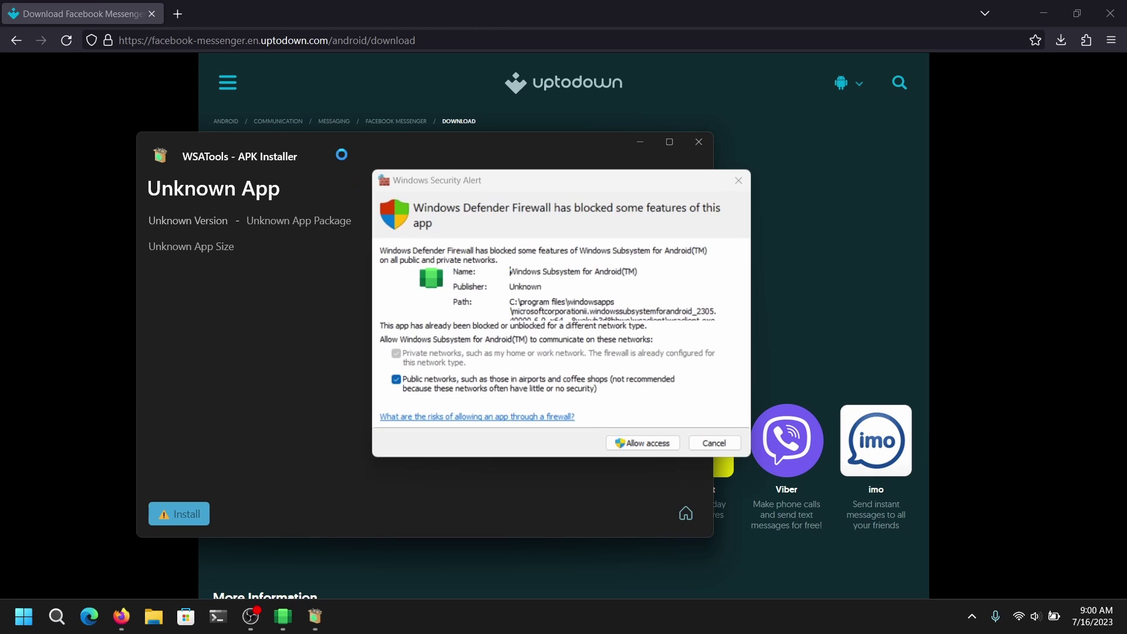
click(644, 447)
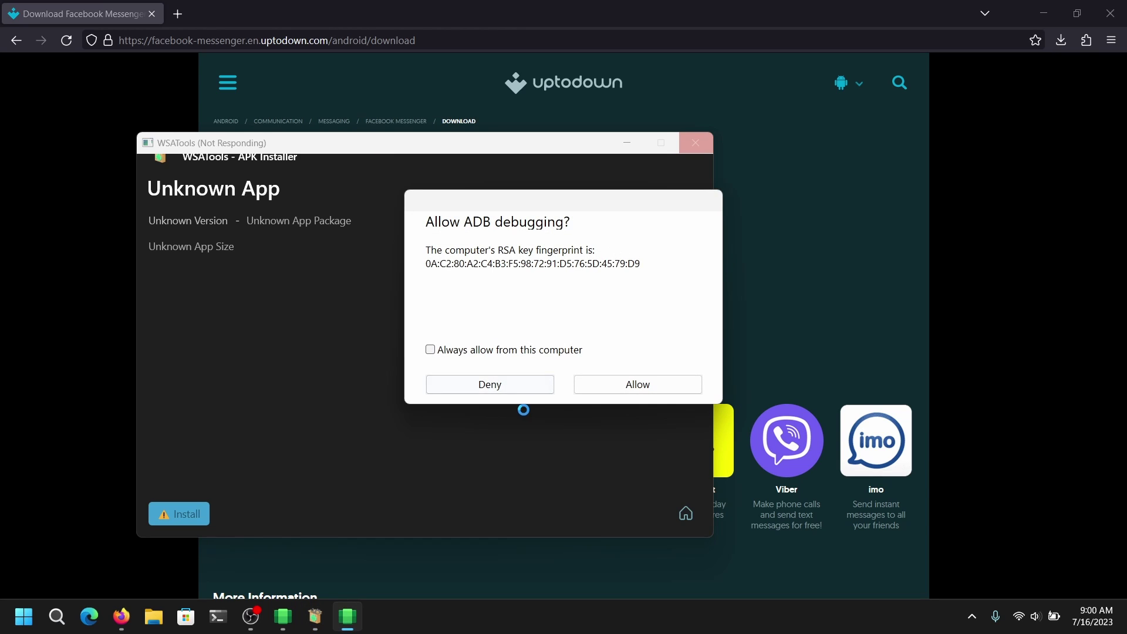
click(646, 383)
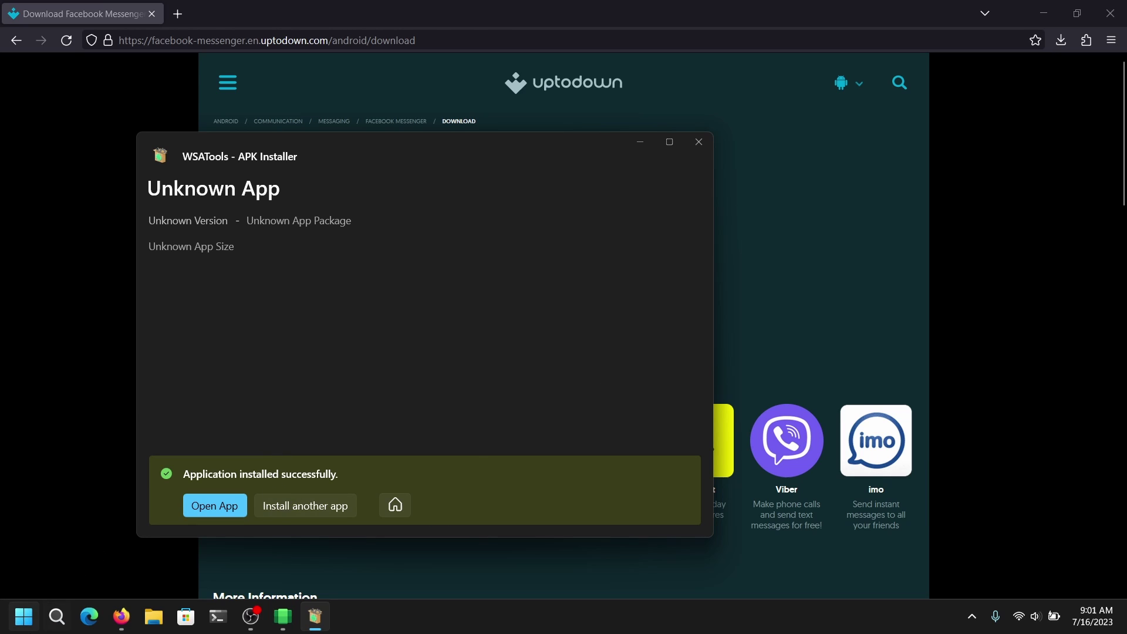
click(23, 617)
click(387, 152)
scroll(304, 366, down, 10)
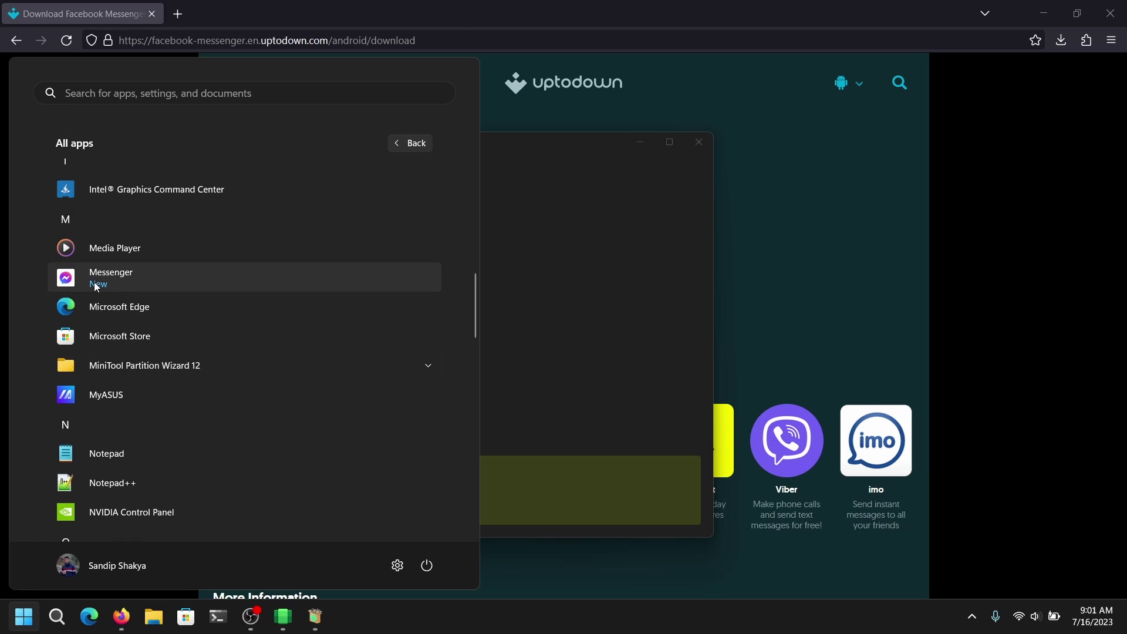
click(103, 283)
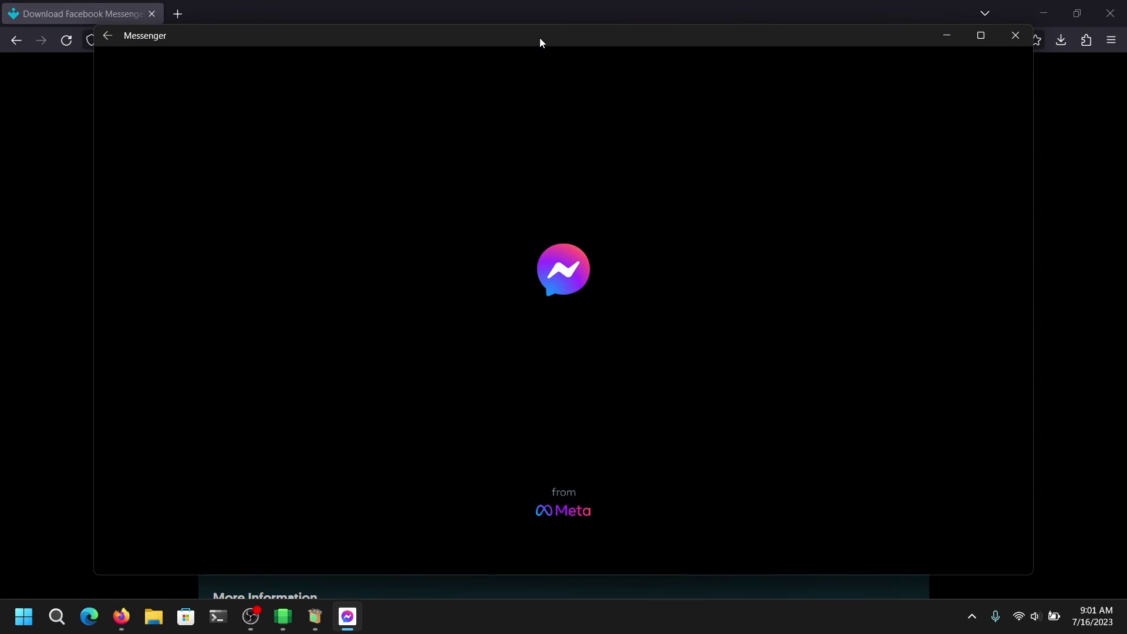
drag(541, 41, 564, 44)
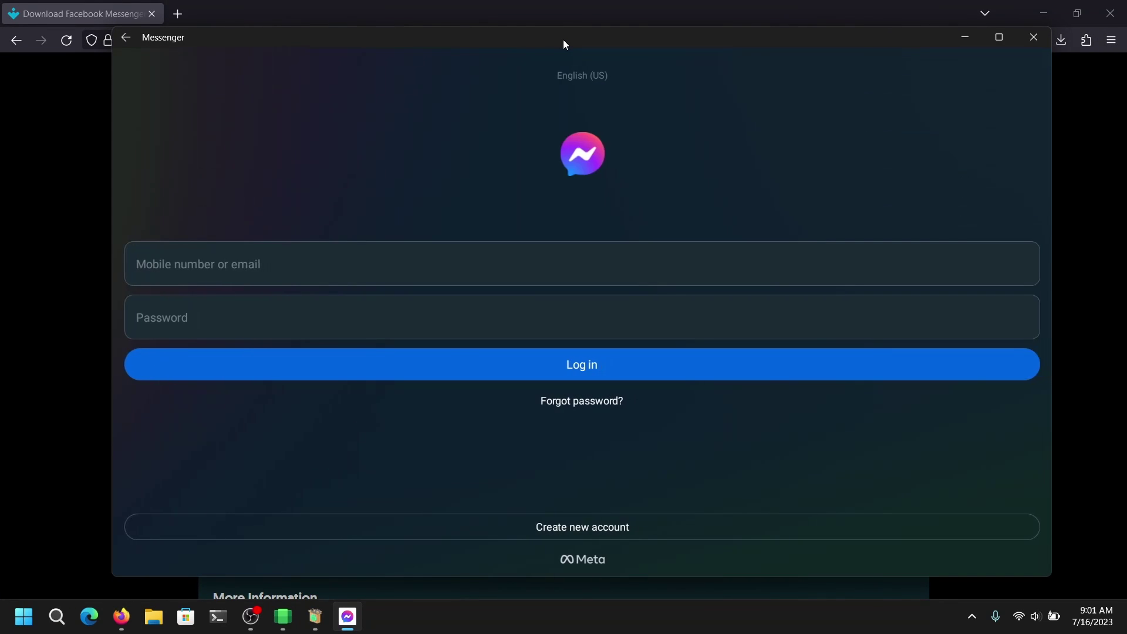
click(1025, 44)
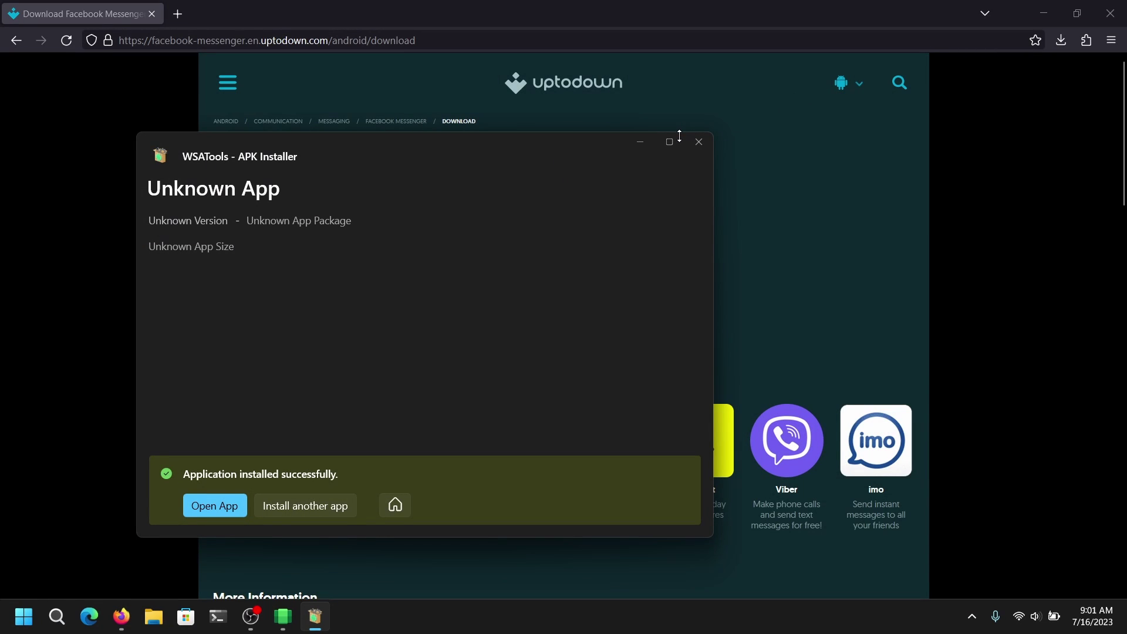
- Return to Uptodown's Android home page via the logo and browse through its listings
click(604, 81)
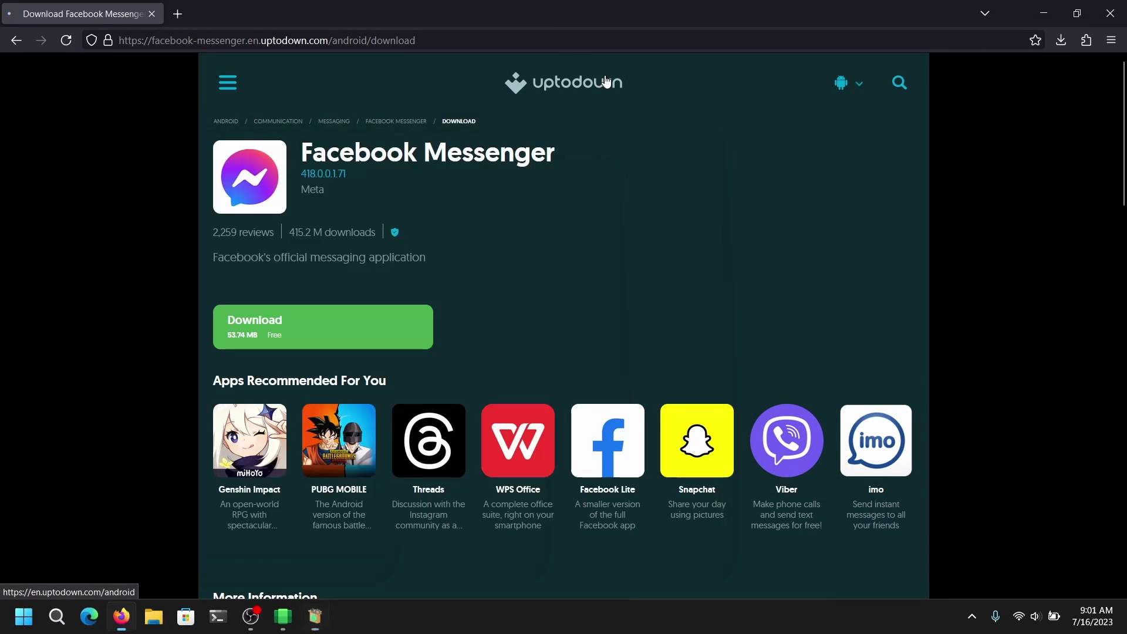
scroll(420, 223, down, 8)
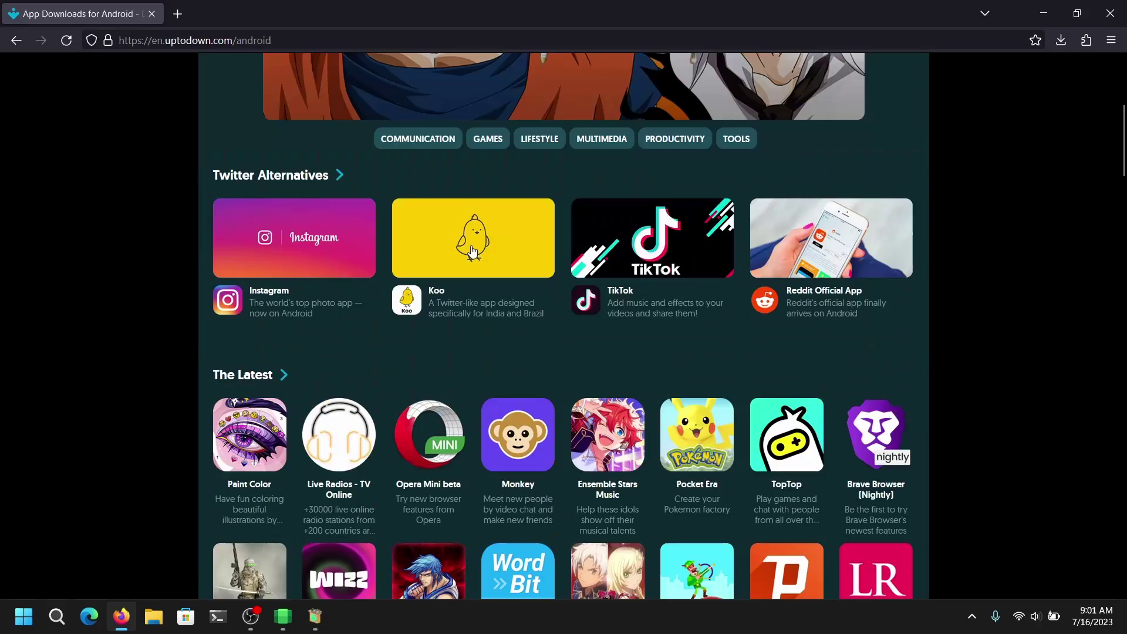
scroll(962, 479, down, 4)
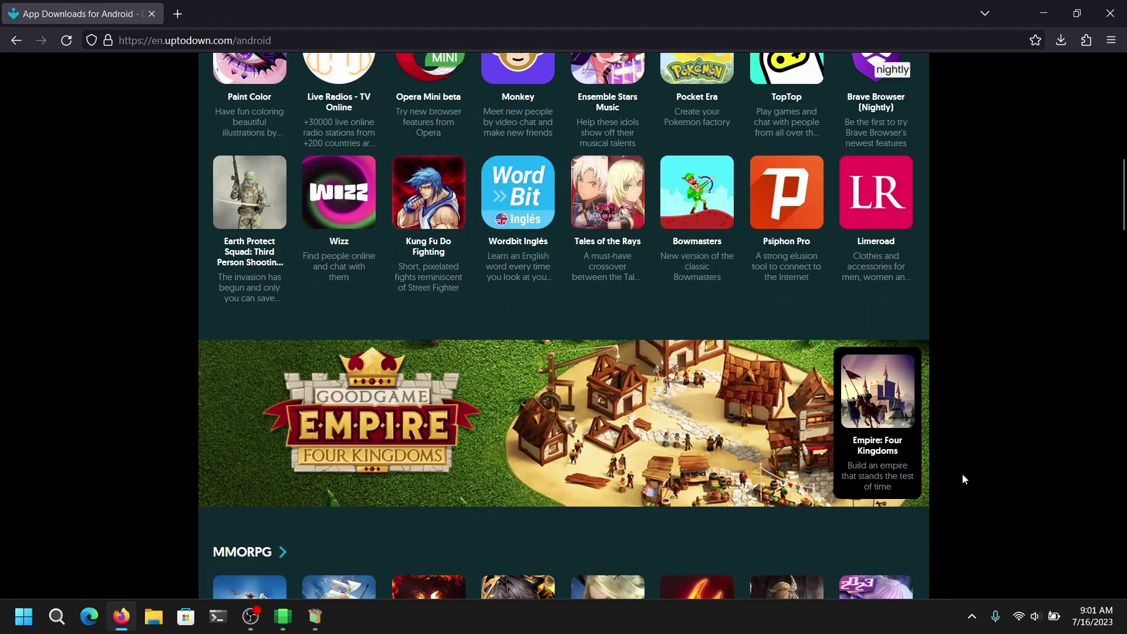
scroll(962, 479, up, 10)
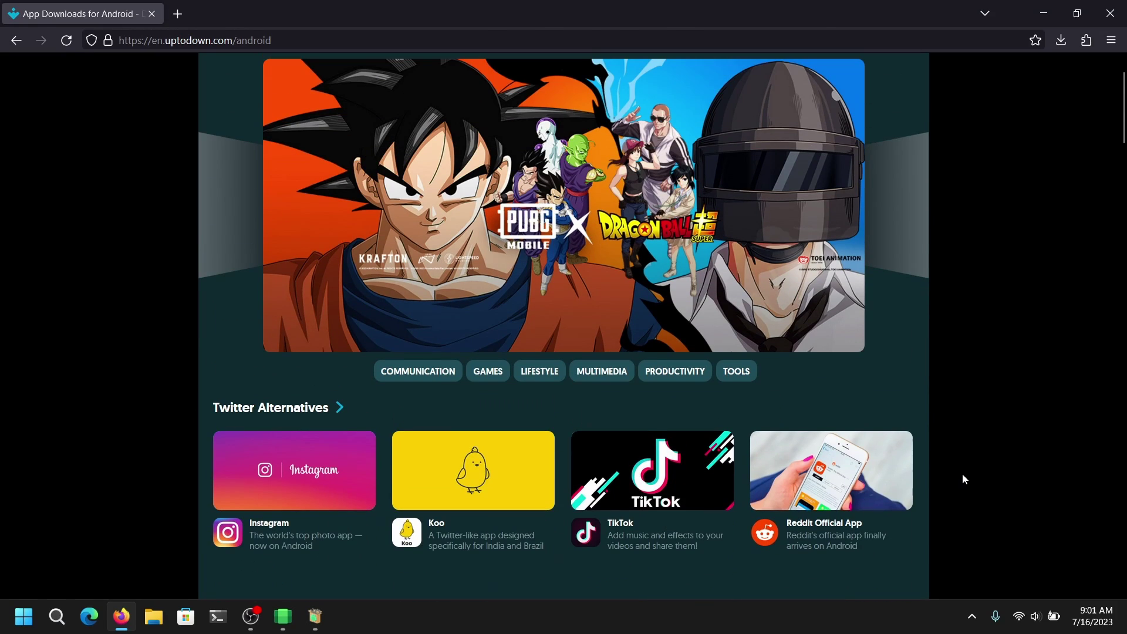
scroll(962, 479, down, 4)
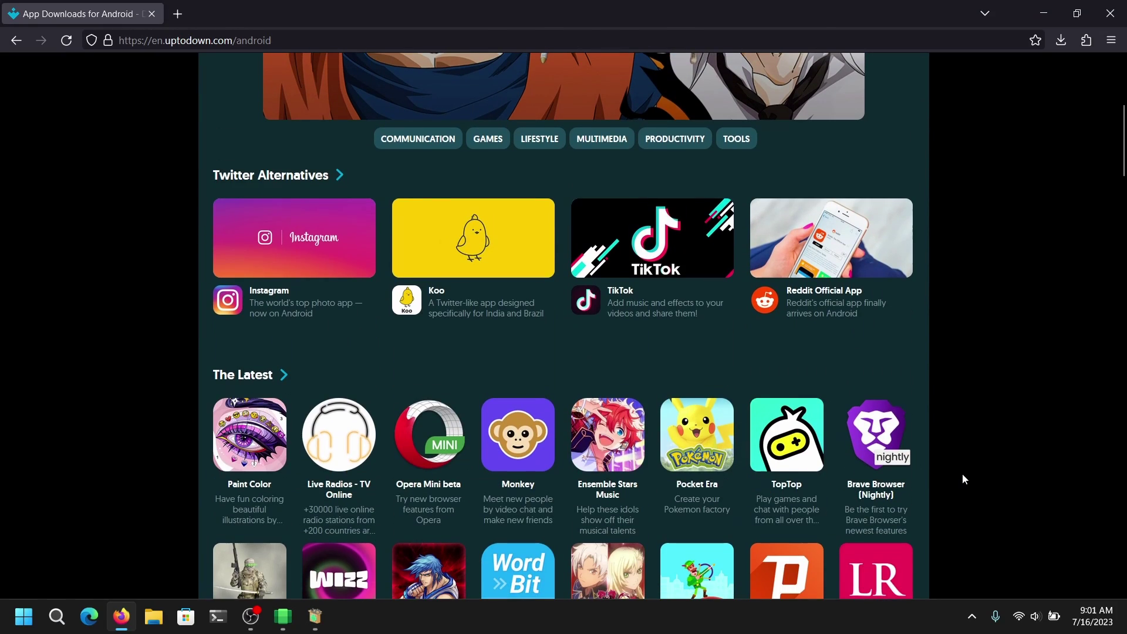